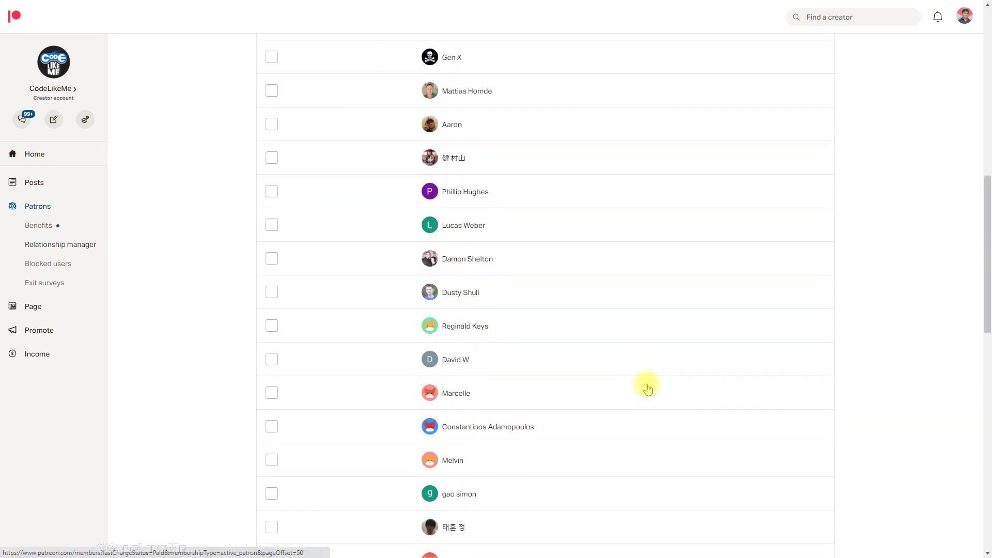
Step: Look through the pages of the active patron list in the Patreon relationship manager
{"action": "scroll", "coordinate": [647, 388], "scroll_direction": "down", "scroll_amount": 5}
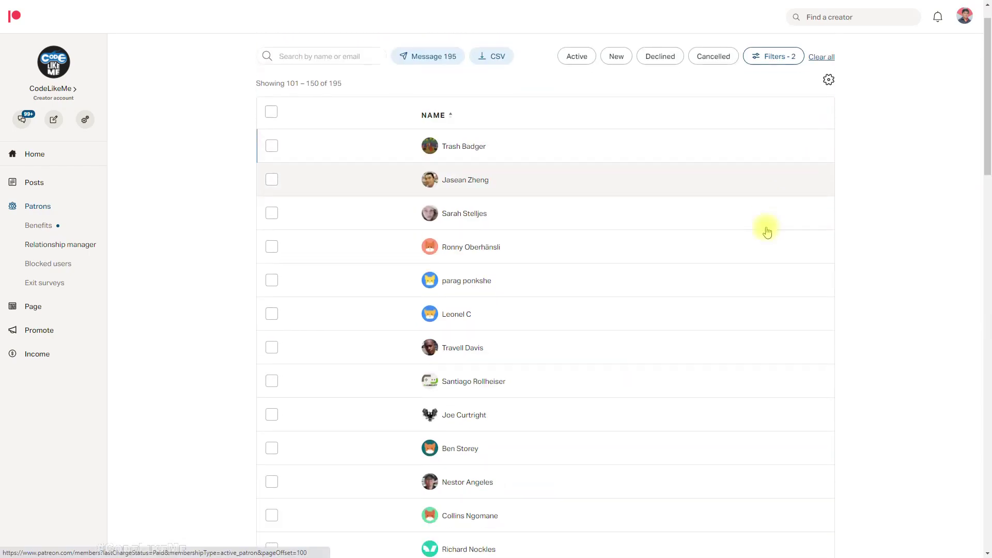
{"action": "scroll", "coordinate": [764, 228], "scroll_direction": "down", "scroll_amount": 15}
{"action": "scroll", "coordinate": [765, 231], "scroll_direction": "down", "scroll_amount": 7}
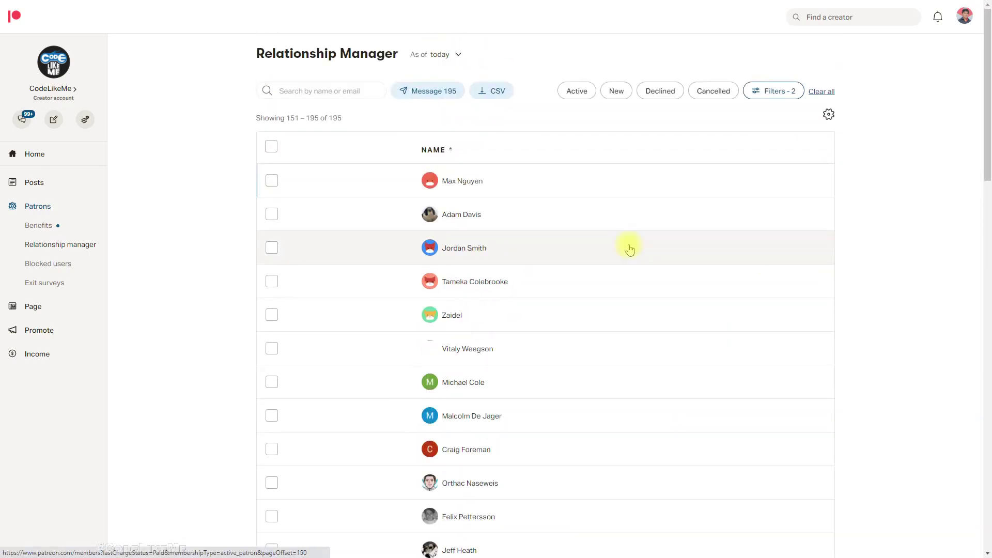
{"action": "scroll", "coordinate": [627, 246], "scroll_direction": "down", "scroll_amount": 5}
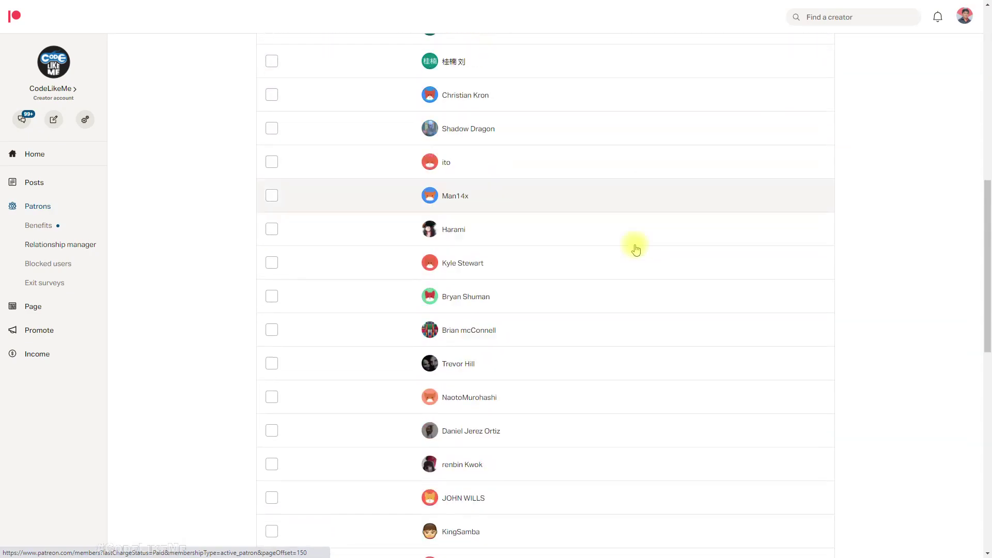
{"action": "scroll", "coordinate": [636, 249], "scroll_direction": "down", "scroll_amount": 12}
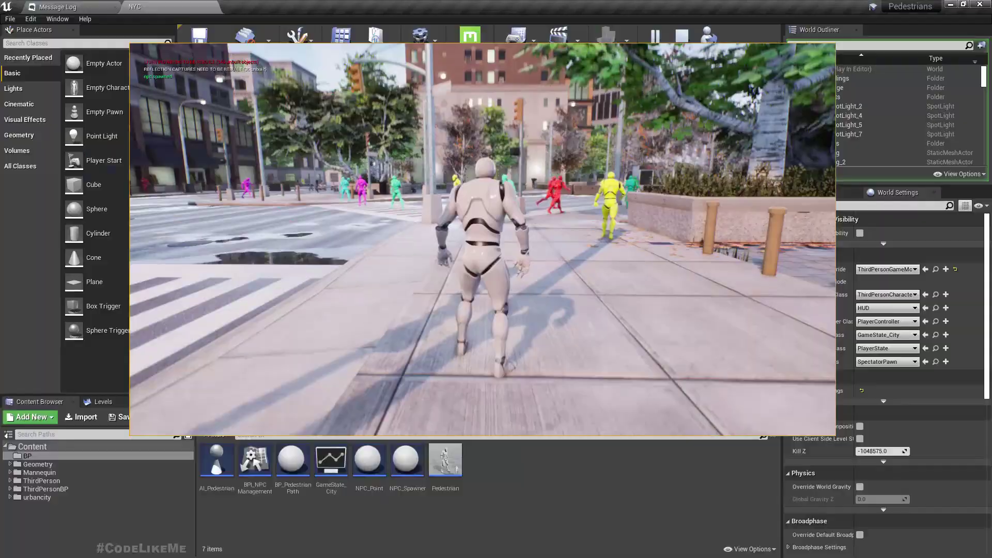
Step: Stop the play session of the NYC level in the Pedestrians project
{"action": "key", "text": "Escape"}
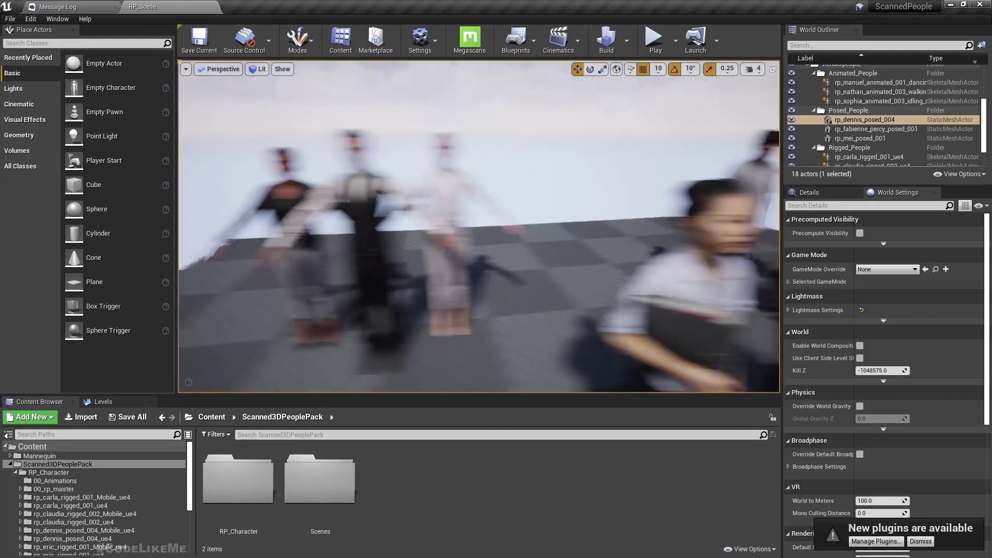
{"action": "mouse_move", "coordinate": [478, 225]}
{"action": "right_mouse_down"}
{"action": "mouse_move", "coordinate": [517, 226]}
{"action": "mouse_move", "coordinate": [479, 226]}
{"action": "right_mouse_up"}
{"action": "right_click_drag", "start_coordinate": [383, 301], "coordinate": [465, 301]}
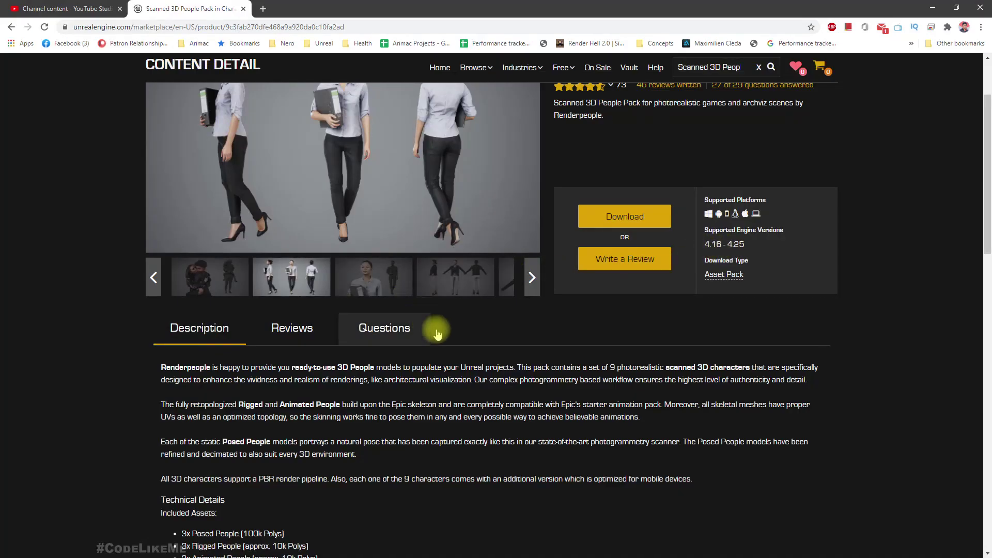
Step: Switch to the browser and review the Scanned 3D People Pack page on the Unreal Engine Marketplace
{"action": "scroll", "coordinate": [548, 333], "scroll_direction": "up", "scroll_amount": 1}
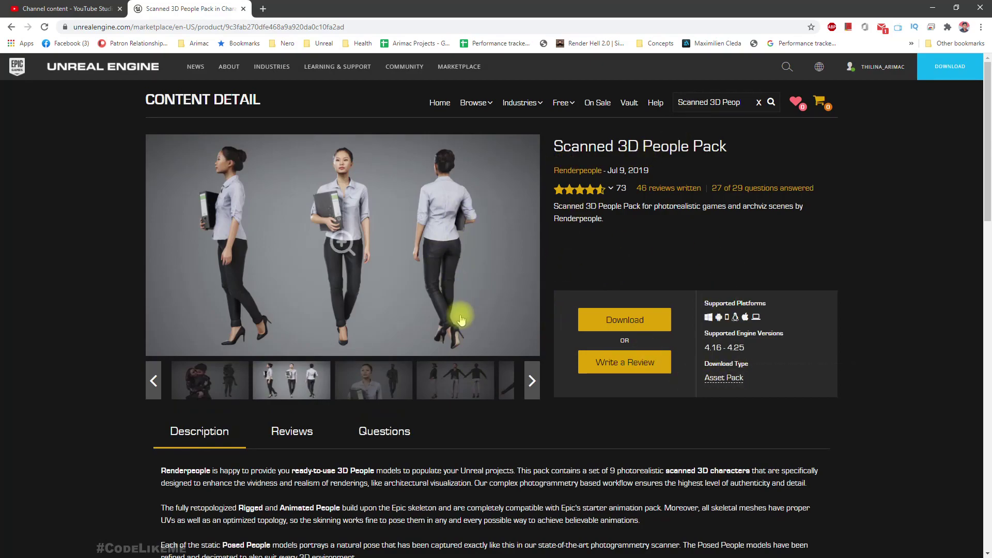
{"action": "scroll", "coordinate": [399, 333], "scroll_direction": "down", "scroll_amount": 7}
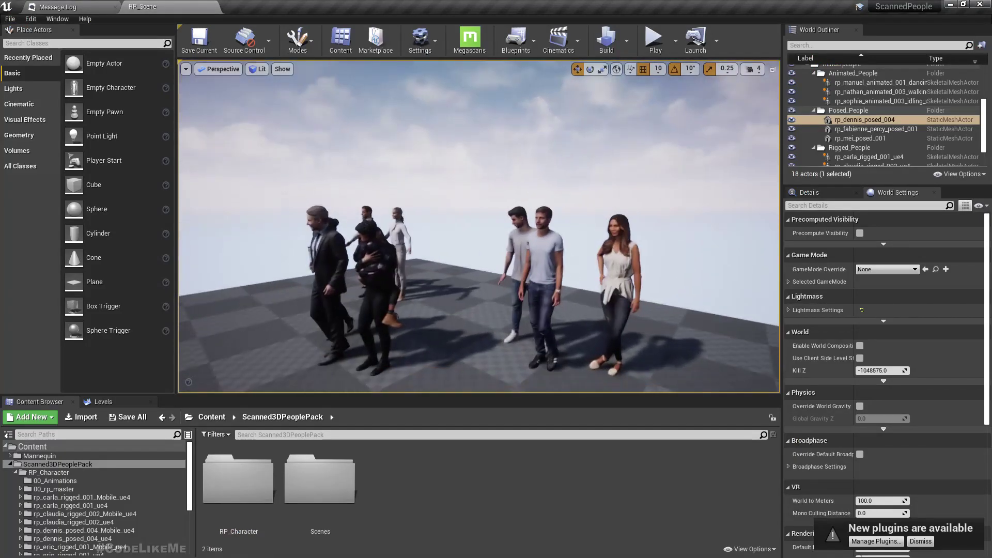
Step: Switch to the ScannedPeople project, collapse the Scanned3DPeoplePack folder, and examine the human characters in RP_Scene from several angles
{"action": "key", "text": "s"}
{"action": "right_click_drag", "start_coordinate": [370, 292], "coordinate": [370, 217]}
{"action": "key", "text": "a"}
{"action": "key", "text": "w"}
{"action": "right_click_drag", "start_coordinate": [414, 294], "coordinate": [387, 342]}
{"action": "key", "text": "d"}
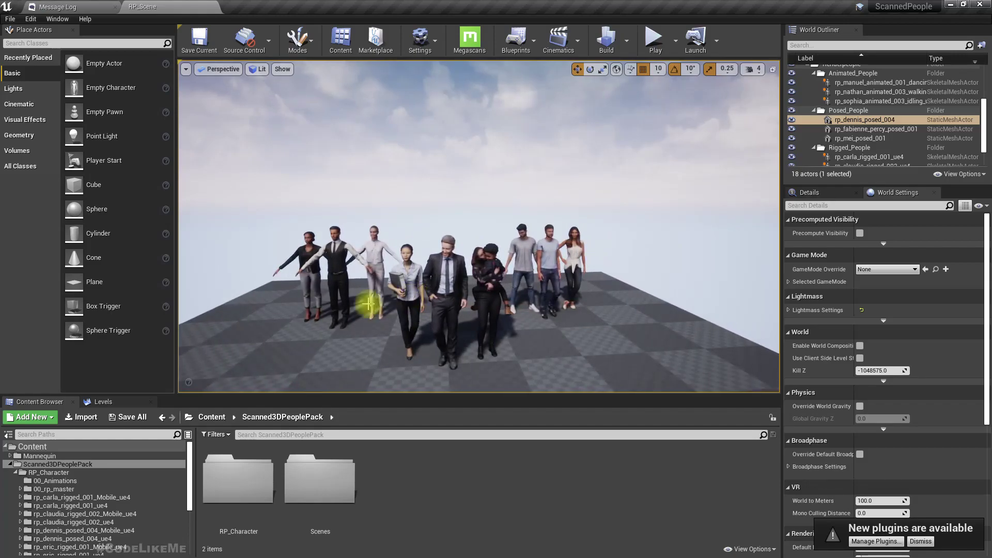
{"action": "left_click", "coordinate": [11, 464]}
{"action": "key", "text": "a"}
{"action": "key", "text": "s"}
{"action": "right_click_drag", "start_coordinate": [339, 334], "coordinate": [417, 312]}
{"action": "key", "text": "d"}
{"action": "key", "text": "w"}
{"action": "key", "text": "w"}
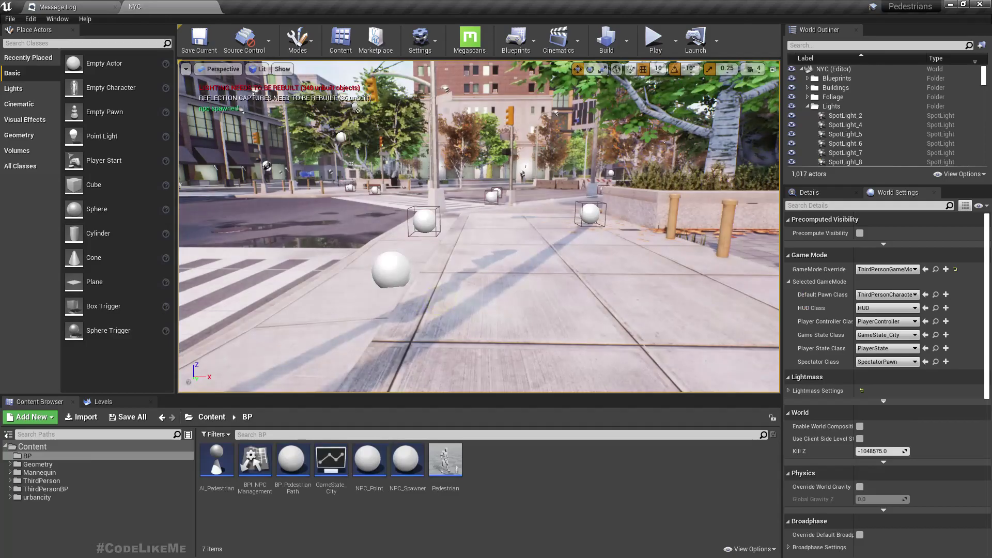
Step: Switch to the Pedestrians project and look around the streets of the NYC level
{"action": "left_click_drag", "start_coordinate": [427, 300], "coordinate": [427, 281]}
{"action": "key", "text": "e"}
{"action": "right_click_drag", "start_coordinate": [428, 282], "coordinate": [383, 294]}
{"action": "key", "text": "d"}
{"action": "key", "text": "w"}
{"action": "left_click_drag", "start_coordinate": [442, 264], "coordinate": [470, 299]}
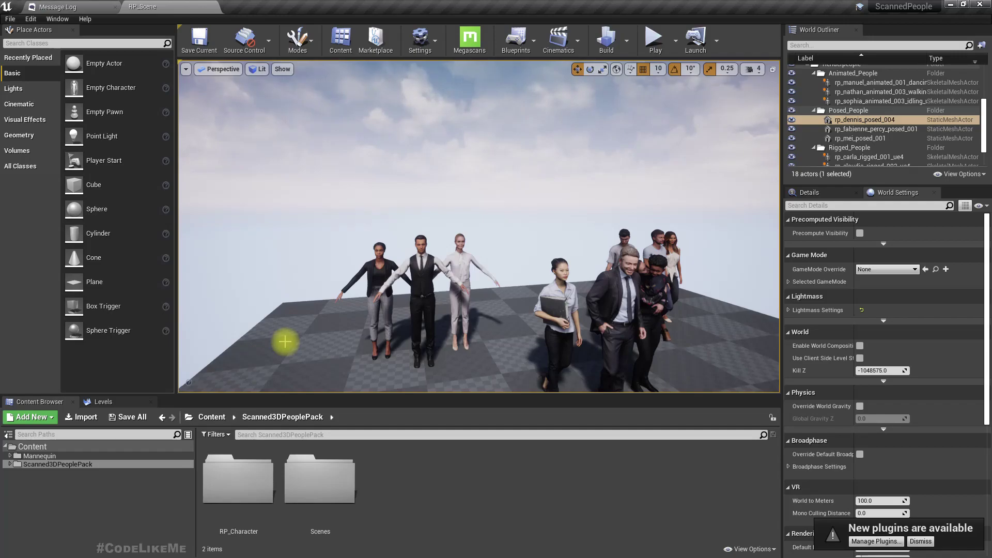
Step: In the ScannedPeople project, select the rigged man in the black vest and open his skeletal mesh rp_eric_rigged_001_ue4 in its editor
{"action": "right_click_drag", "start_coordinate": [357, 316], "coordinate": [380, 310]}
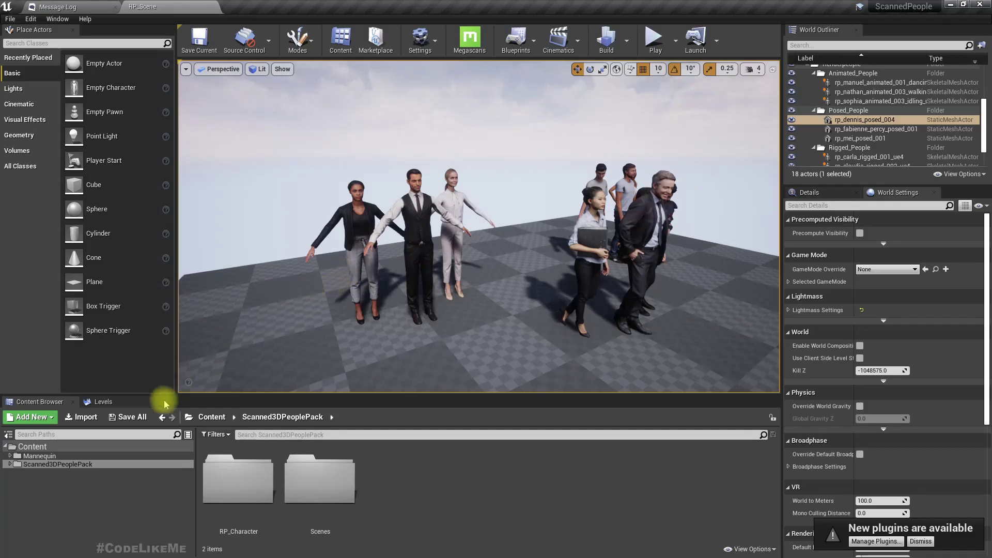
{"action": "left_click", "coordinate": [416, 228]}
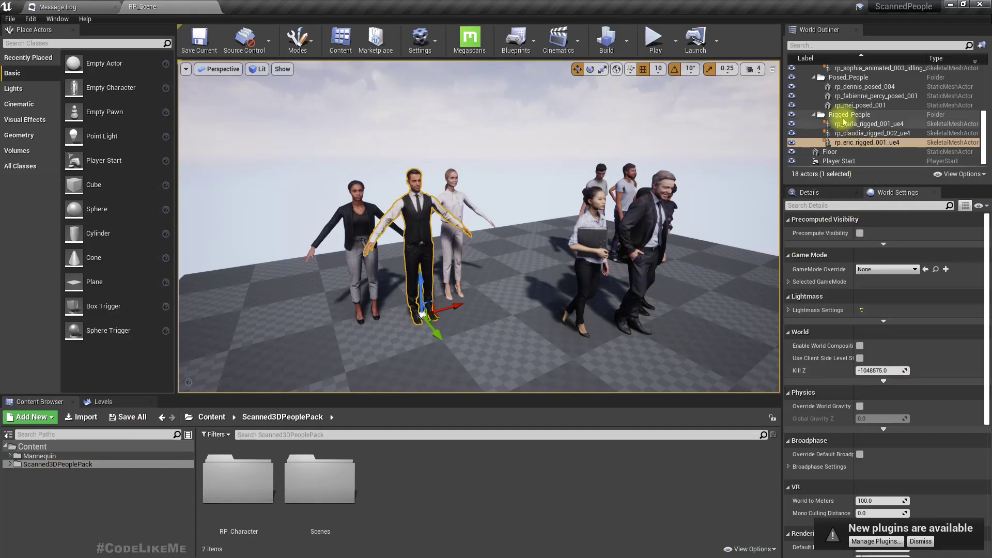
{"action": "left_click", "coordinate": [809, 192]}
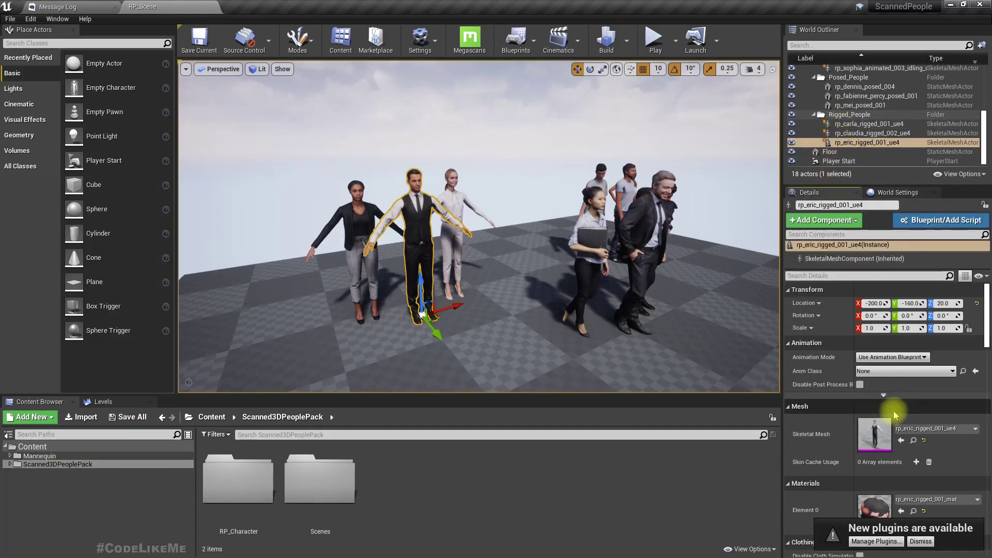
{"action": "double_click", "coordinate": [878, 443]}
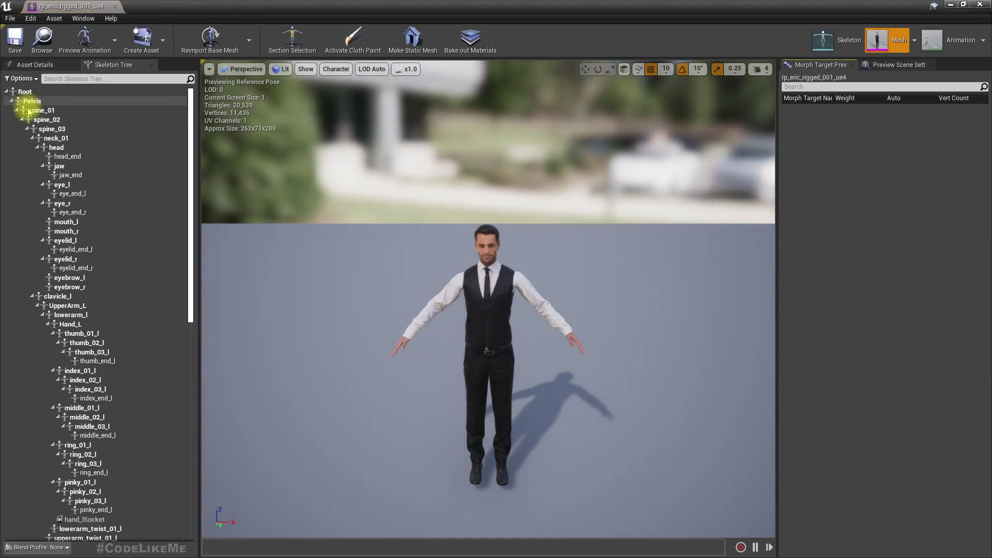
Step: Examine the bone hierarchy in the skeleton tree, including the facial bones, and view the character's face up close
{"action": "scroll", "coordinate": [60, 272], "scroll_direction": "down", "scroll_amount": 10}
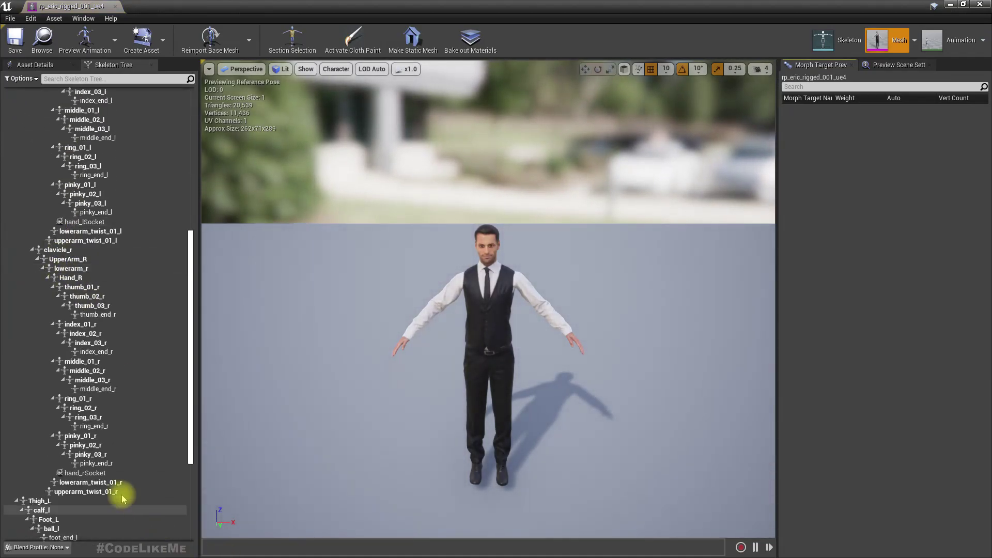
{"action": "scroll", "coordinate": [106, 289], "scroll_direction": "down", "scroll_amount": 6}
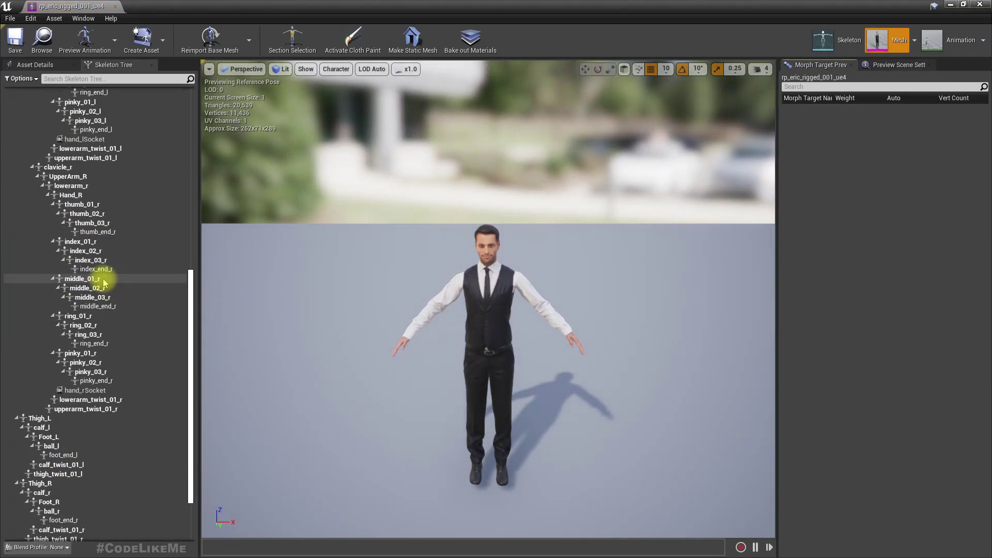
{"action": "scroll", "coordinate": [112, 342], "scroll_direction": "up", "scroll_amount": 12}
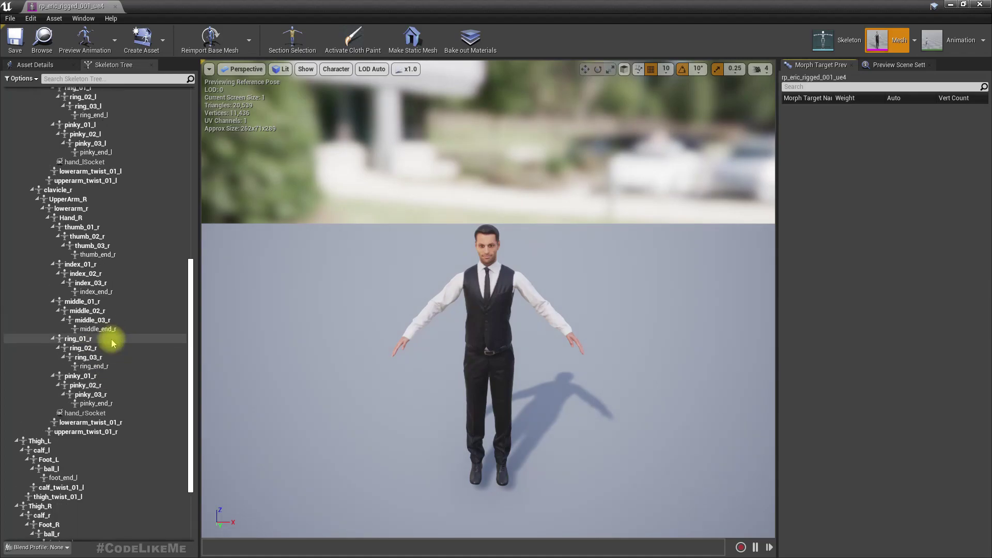
{"action": "scroll", "coordinate": [111, 339], "scroll_direction": "up", "scroll_amount": 5}
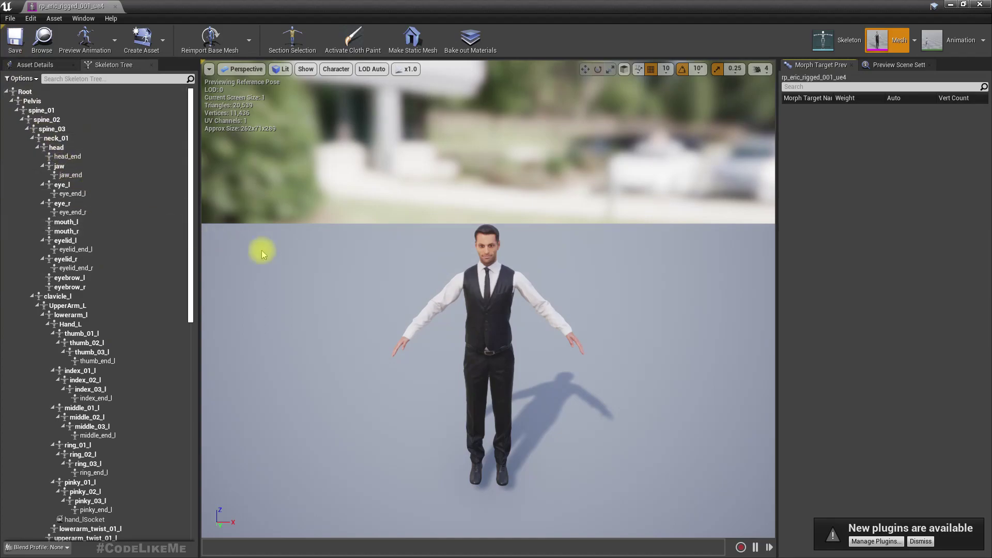
{"action": "left_click", "coordinate": [63, 166]}
{"action": "left_click", "coordinate": [76, 177]}
{"action": "scroll", "coordinate": [361, 257], "scroll_direction": "up", "scroll_amount": 5}
{"action": "right_click_drag", "start_coordinate": [383, 252], "coordinate": [476, 252]}
{"action": "right_click_drag", "start_coordinate": [315, 263], "coordinate": [315, 232]}
{"action": "left_click", "coordinate": [315, 233]}
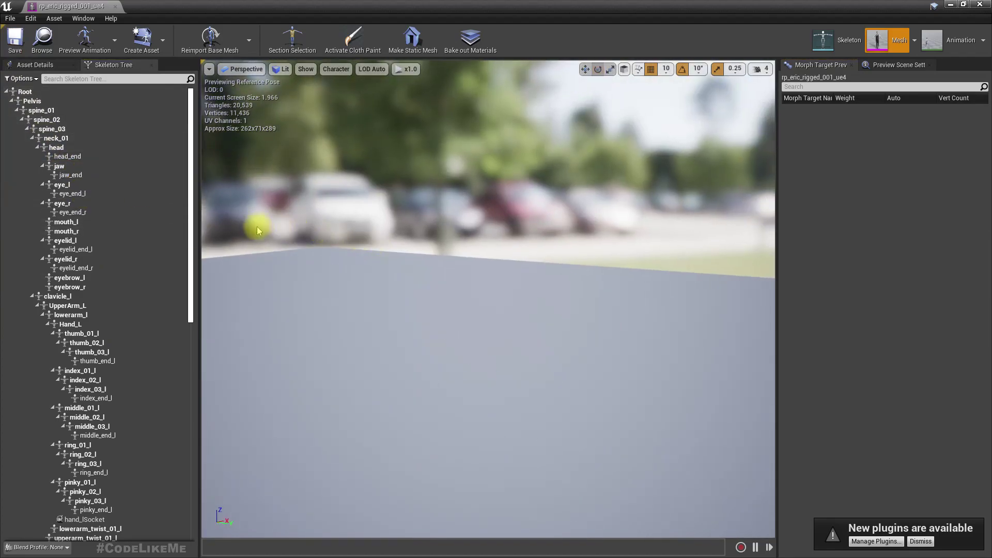
{"action": "right_click_drag", "start_coordinate": [334, 290], "coordinate": [525, 319]}
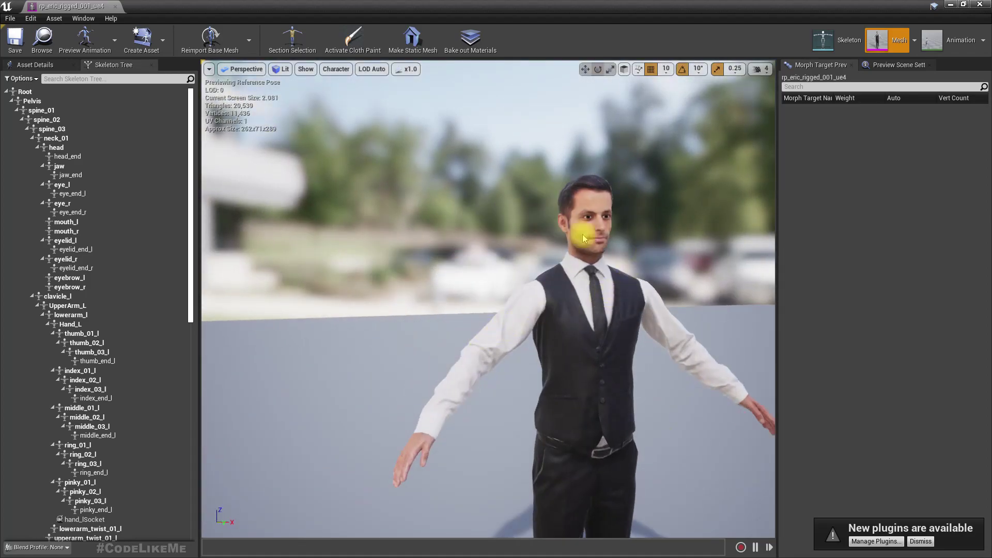
Step: Rotate the jaw bone as a test of the face rig and undo the rotation
{"action": "left_click", "coordinate": [58, 166]}
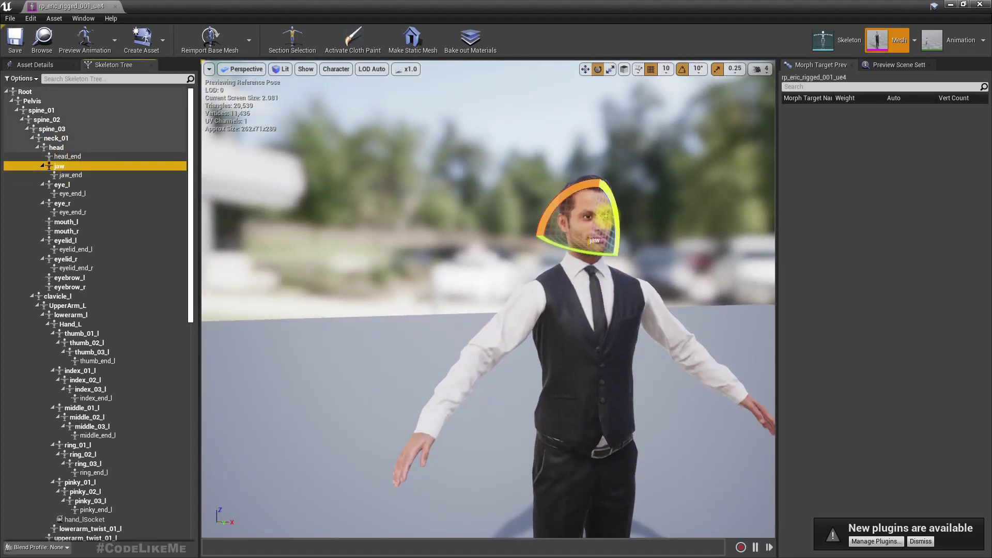
{"action": "left_click_drag", "start_coordinate": [614, 227], "coordinate": [623, 273]}
{"action": "key", "text": "ctrl+z"}
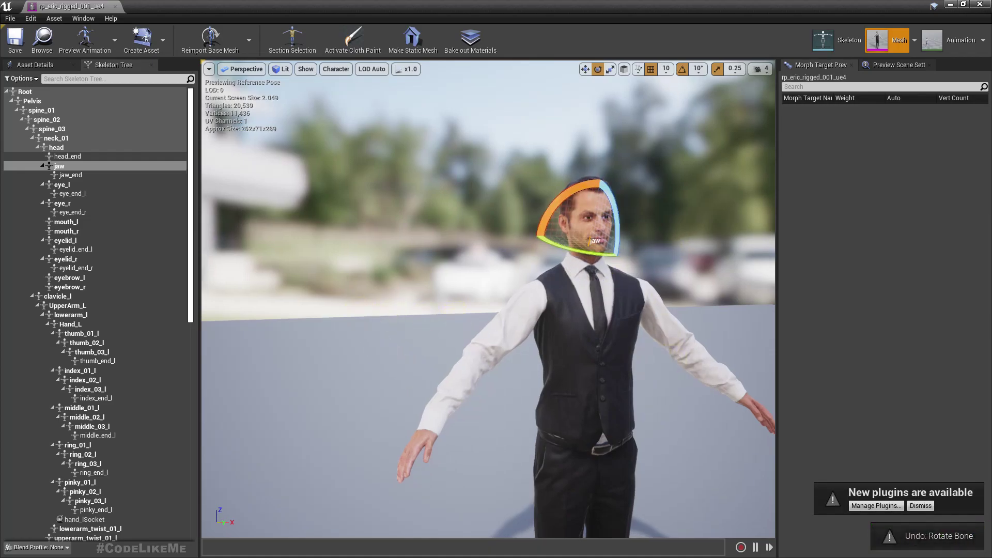
Step: Open the skeleton asset used by the rp_eric_rigged_001_ue4 mesh and compare it with the mesh's own bones
{"action": "key", "text": "s"}
{"action": "right_click_drag", "start_coordinate": [488, 300], "coordinate": [362, 331]}
{"action": "key", "text": "d"}
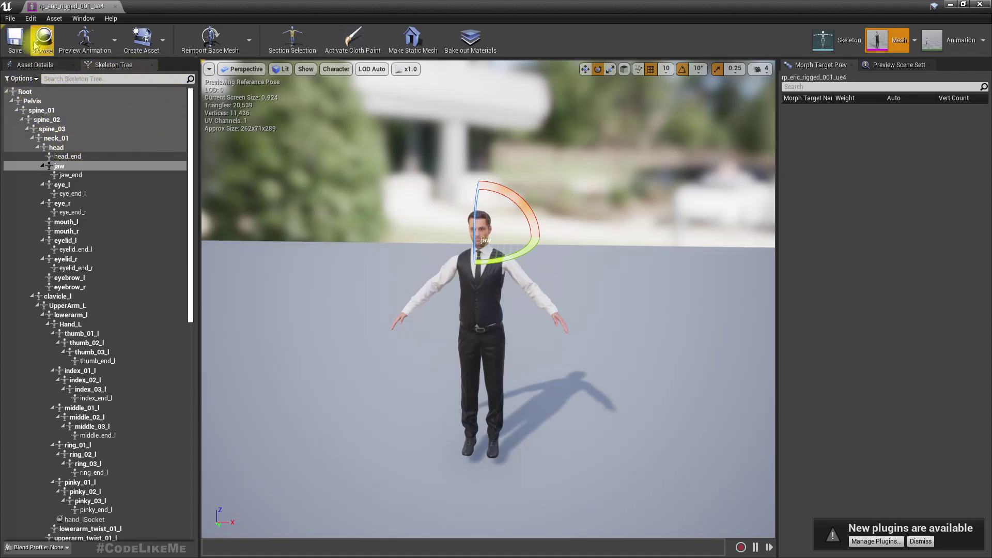
{"action": "left_click", "coordinate": [838, 45]}
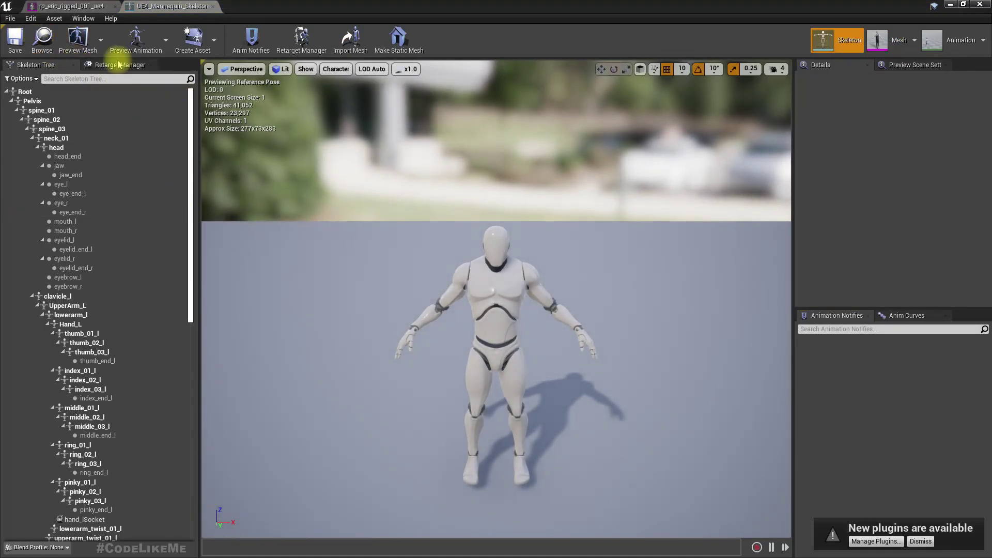
{"action": "left_click", "coordinate": [70, 6]}
{"action": "left_click", "coordinate": [169, 5]}
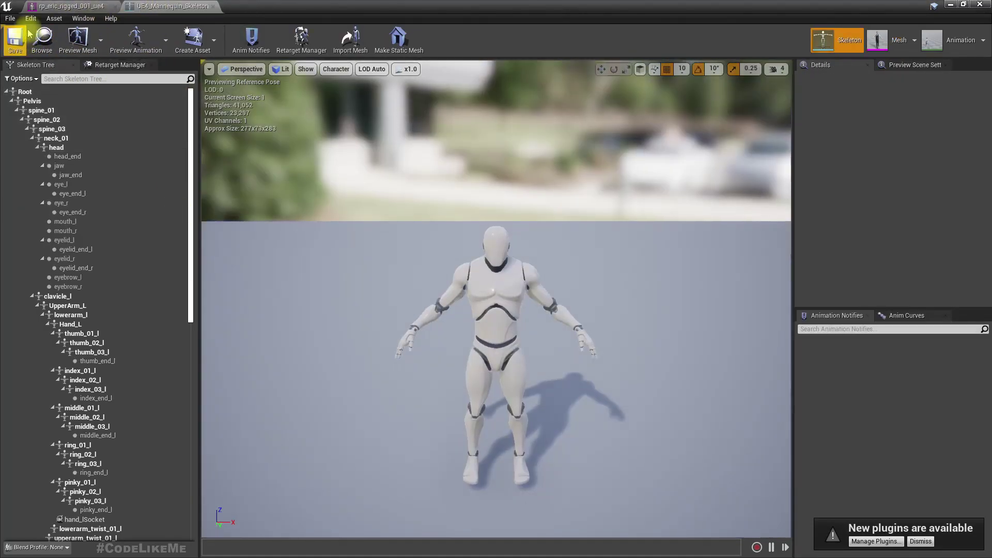
Step: Dock the UE4_Mannequin_Skeleton and rp_eric_rigged_001_ue4 editors as tabs in the main editor window
{"action": "left_click_drag", "start_coordinate": [368, 4], "coordinate": [468, 82]}
{"action": "left_click", "coordinate": [432, 70]}
{"action": "left_click_drag", "start_coordinate": [362, 5], "coordinate": [0, 227]}
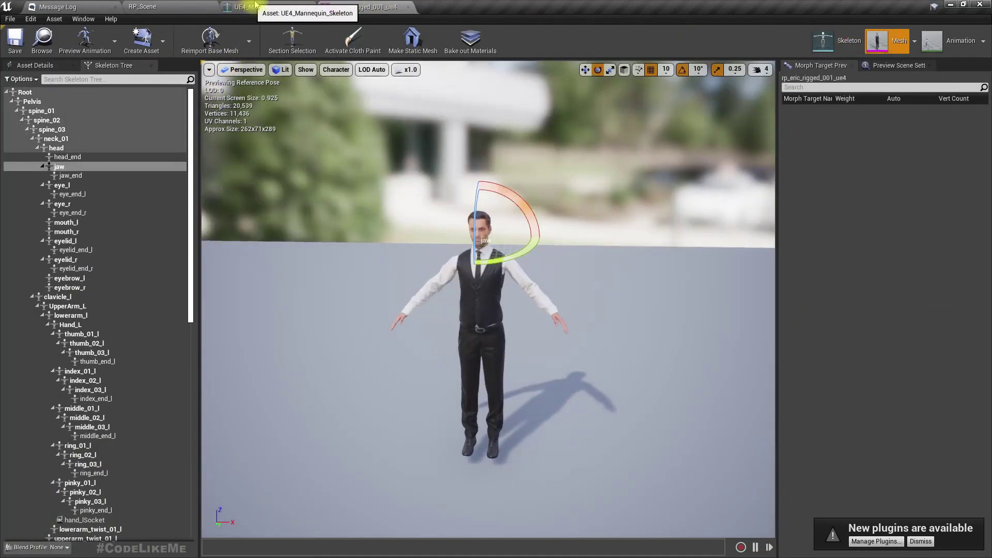
Step: Return to RP_Scene and browse from the Content root to the Mannequin/Character/Mesh folder holding UE4_Mannequin_Skeleton
{"action": "left_click", "coordinate": [269, 7]}
{"action": "left_click", "coordinate": [178, 6]}
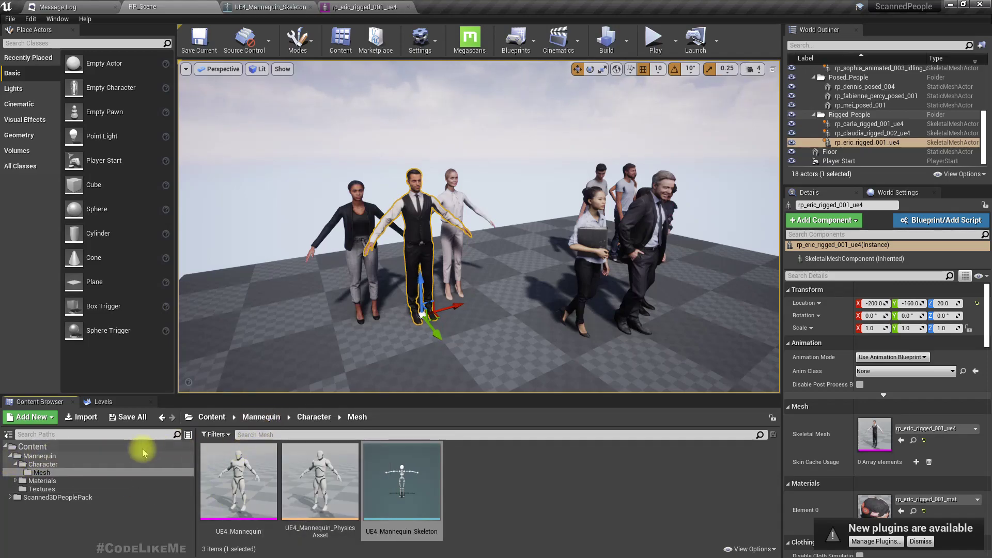
{"action": "left_click", "coordinate": [31, 447]}
{"action": "left_click", "coordinate": [231, 500]}
{"action": "double_click", "coordinate": [231, 500]}
{"action": "double_click", "coordinate": [251, 474]}
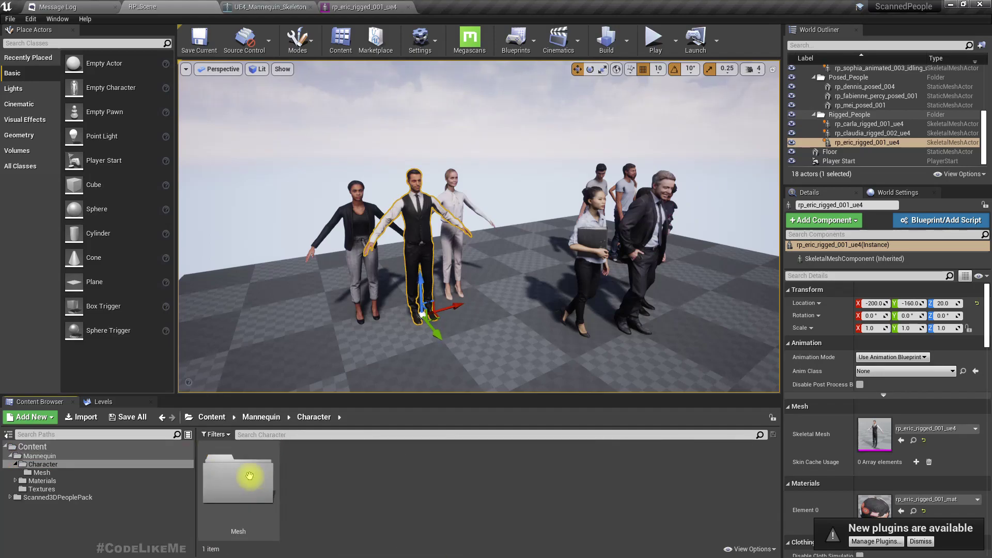
{"action": "double_click", "coordinate": [258, 499]}
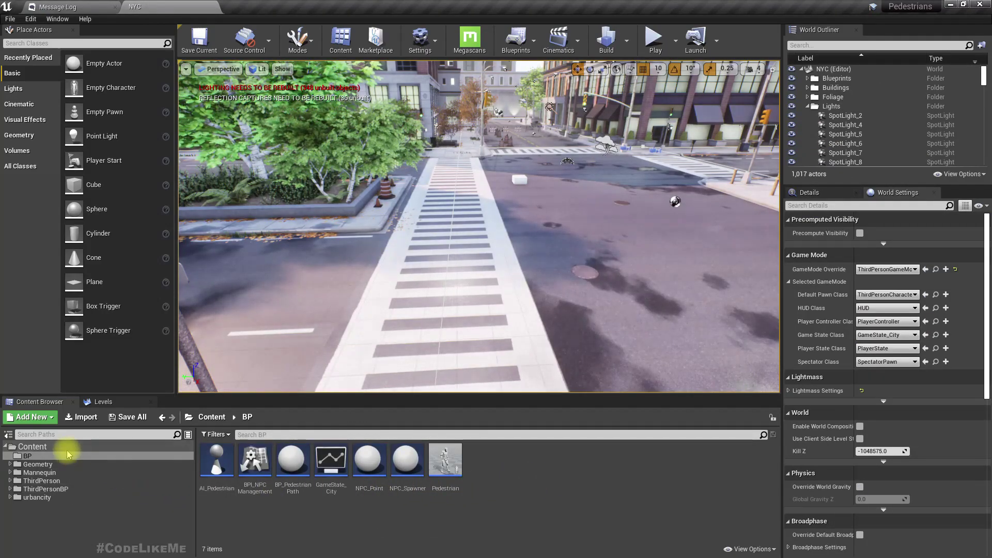
Step: Switch to the Pedestrians project and open its Mannequin/Character/Mesh folder for comparison
{"action": "right_click_drag", "start_coordinate": [562, 281], "coordinate": [533, 274]}
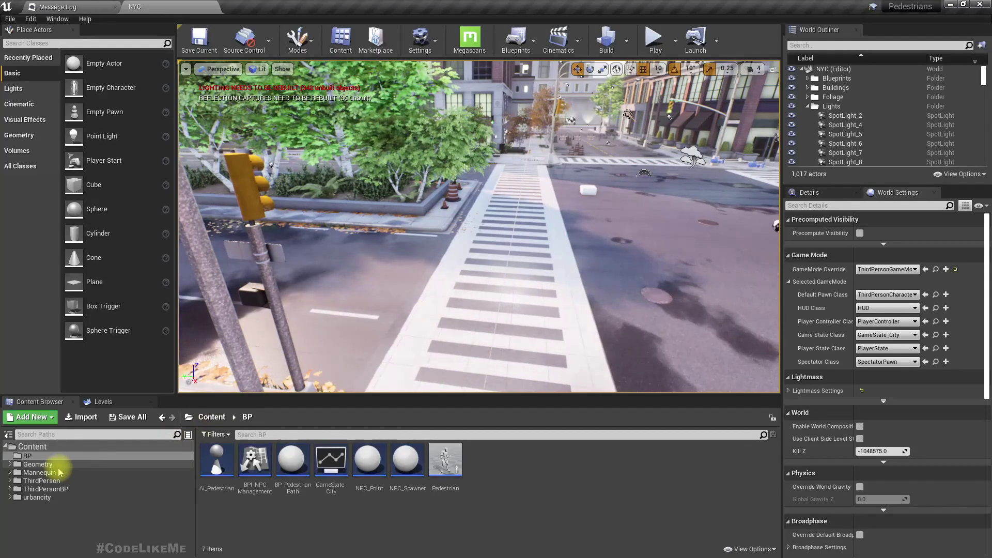
{"action": "left_click", "coordinate": [50, 473]}
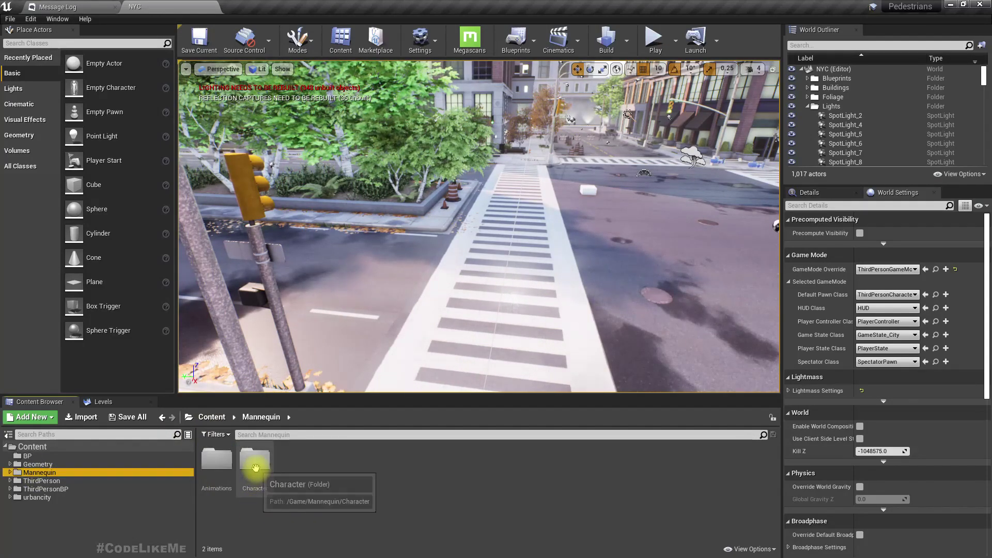
{"action": "double_click", "coordinate": [254, 463]}
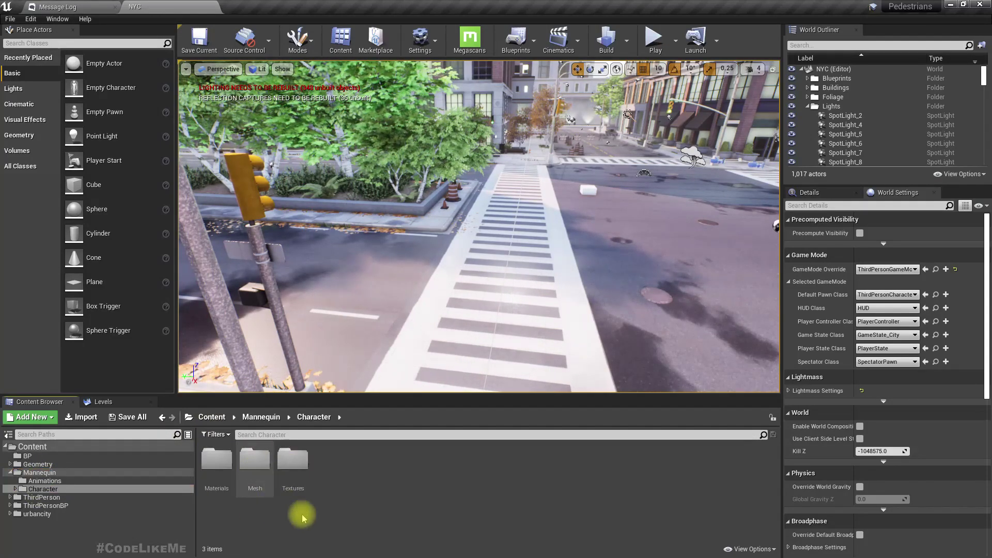
{"action": "double_click", "coordinate": [257, 463]}
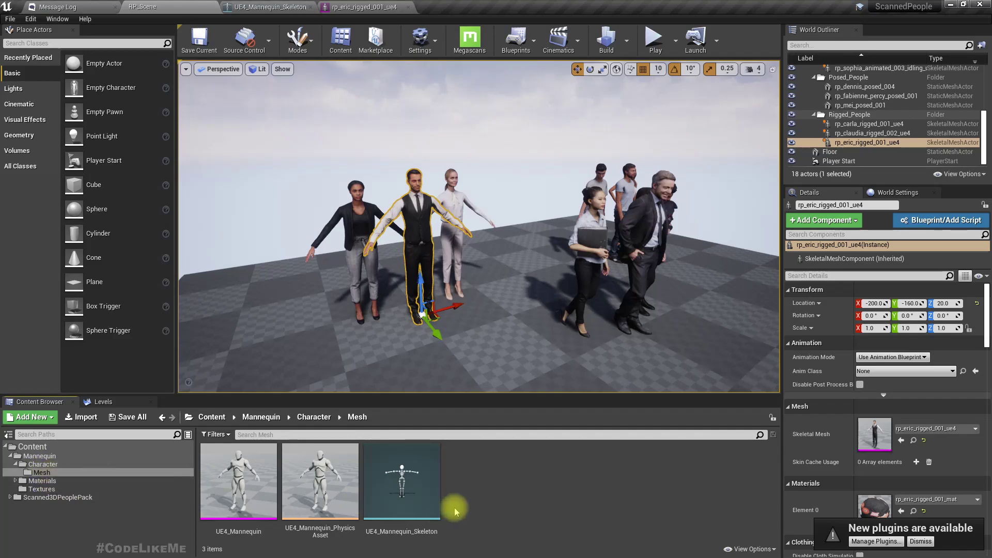
Step: Copy the mannequin mesh's name from ScannedPeople and rename SK_Mannequin in the Pedestrians project to UE4_Mannequin
{"action": "left_click", "coordinate": [238, 491]}
{"action": "key", "text": "F2"}
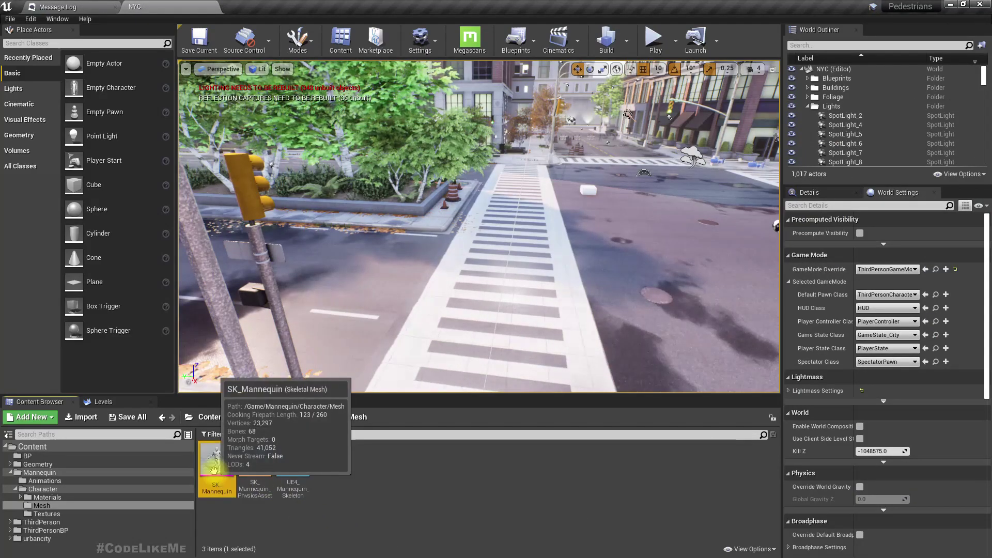
{"action": "left_click", "coordinate": [215, 465]}
{"action": "key", "text": "F2"}
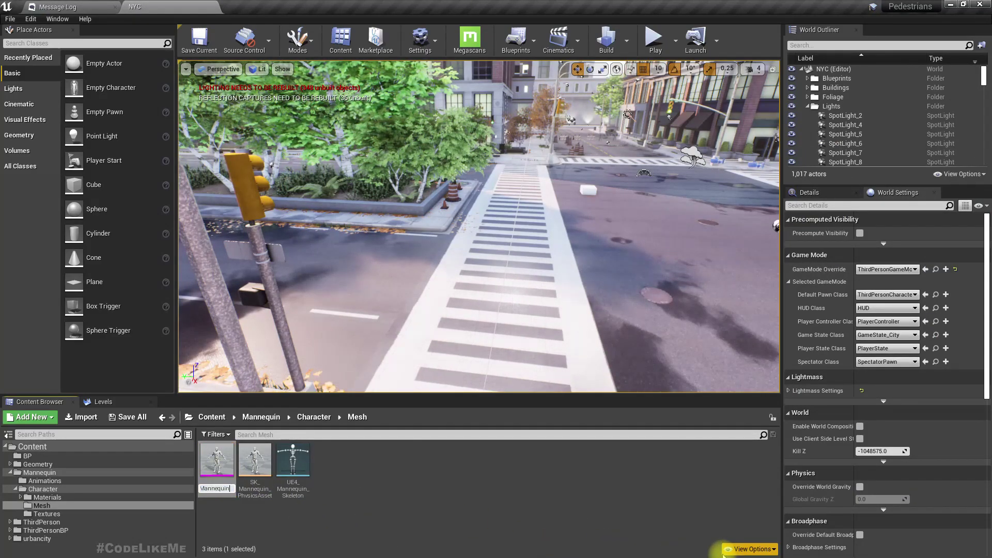
{"action": "key", "text": "Return"}
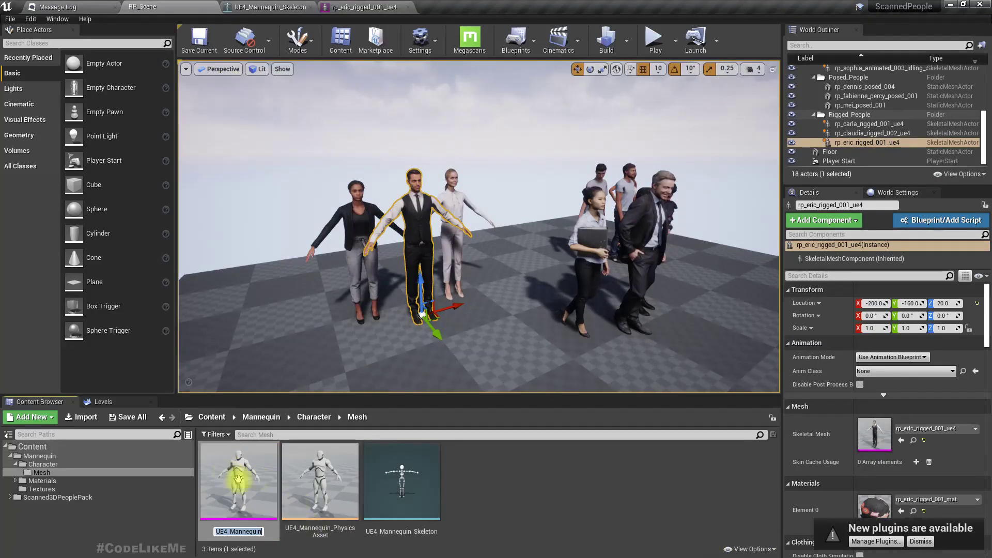
Step: Copy the physics asset's name from ScannedPeople and rename SK_Mannequin_PhysicsAsset in Pedestrians to UE4_Mannequin_PhysicsAsset
{"action": "left_click", "coordinate": [313, 481]}
{"action": "key", "text": "F2"}
{"action": "key", "text": "ctrl+c"}
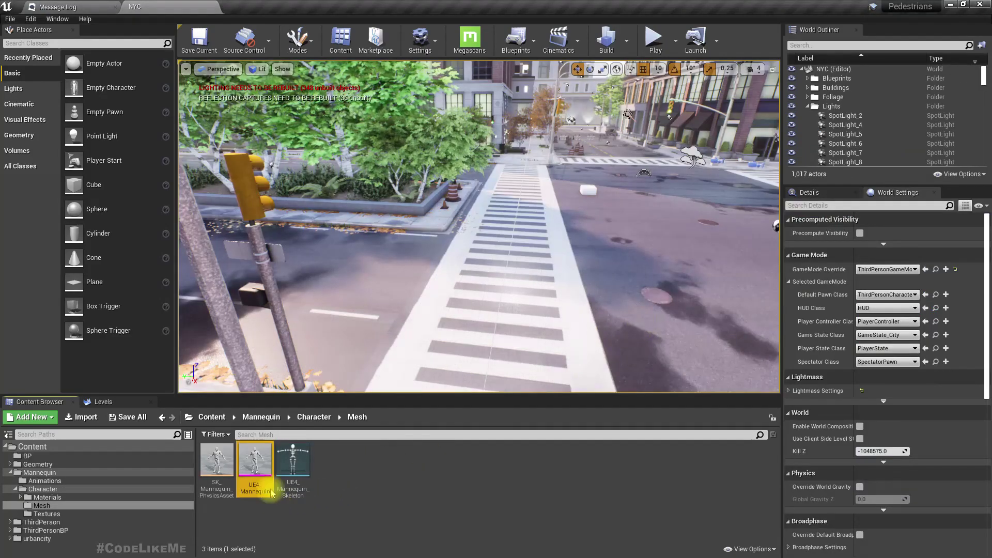
{"action": "left_click", "coordinate": [216, 462]}
{"action": "key", "text": "F2"}
{"action": "key", "text": "ctrl+v"}
{"action": "key", "text": "Return"}
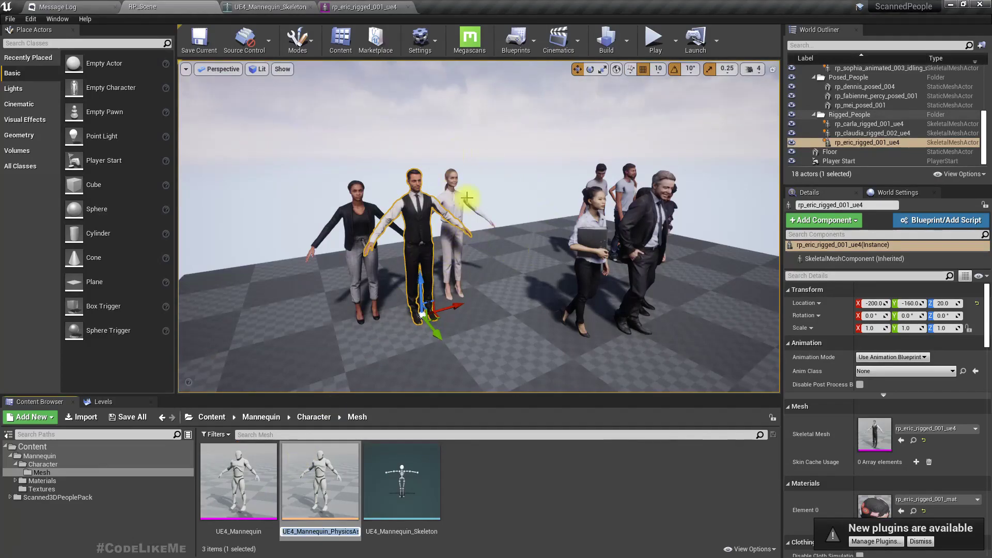
Step: Copy the skeleton's name from ScannedPeople and apply UE4_Mannequin_Skeleton as the name of the skeleton asset in Pedestrians
{"action": "left_click", "coordinate": [397, 472]}
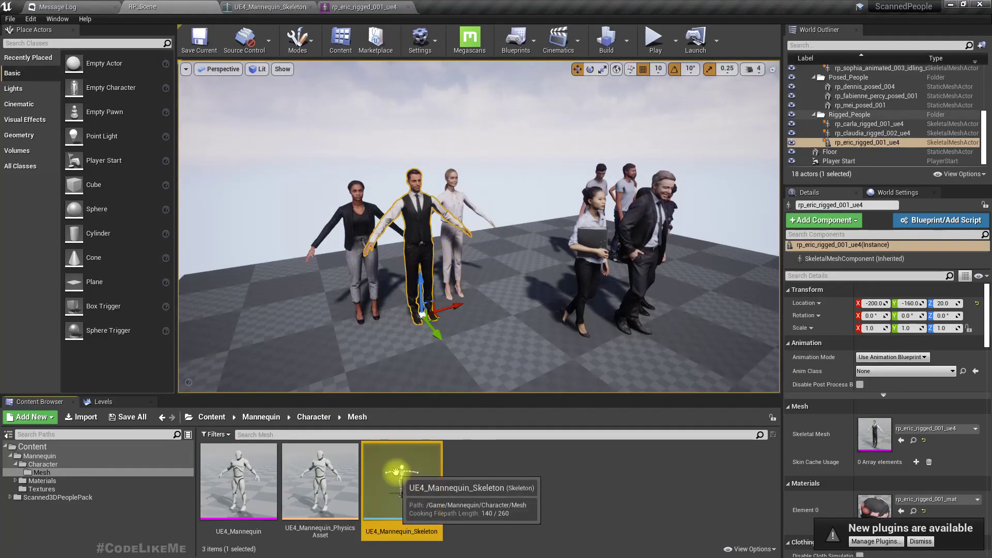
{"action": "key", "text": "F2"}
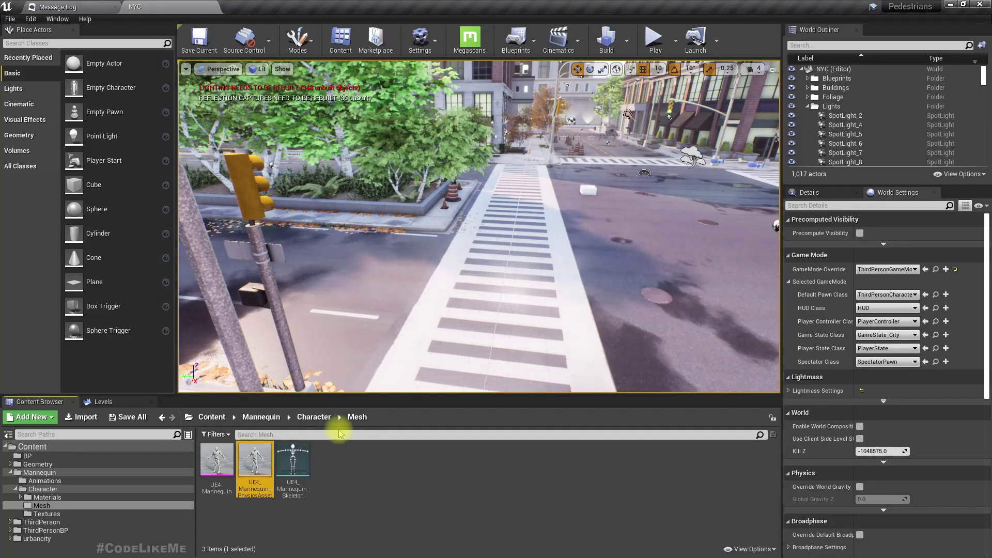
{"action": "left_click", "coordinate": [293, 462]}
{"action": "key", "text": "F2"}
{"action": "key", "text": "Return"}
{"action": "left_click", "coordinate": [535, 484]}
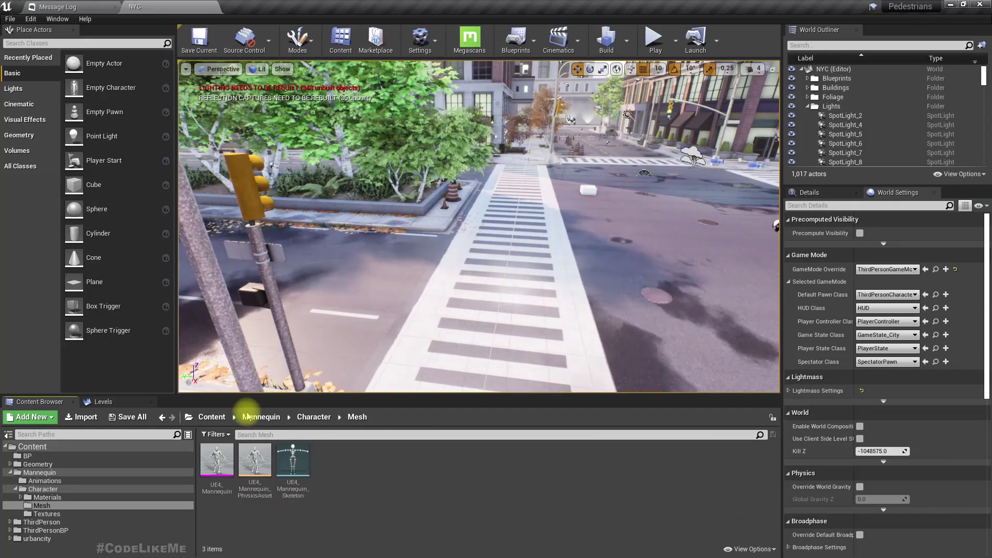
Step: Fix up the redirectors in the Pedestrians project's Mannequin folder
{"action": "left_click", "coordinate": [39, 472]}
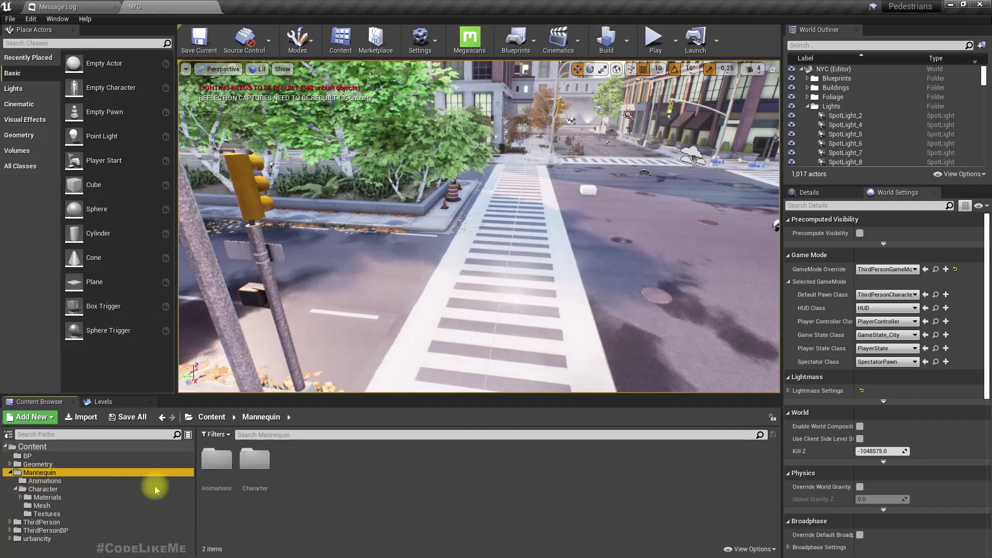
{"action": "double_click", "coordinate": [255, 459]}
{"action": "double_click", "coordinate": [256, 465]}
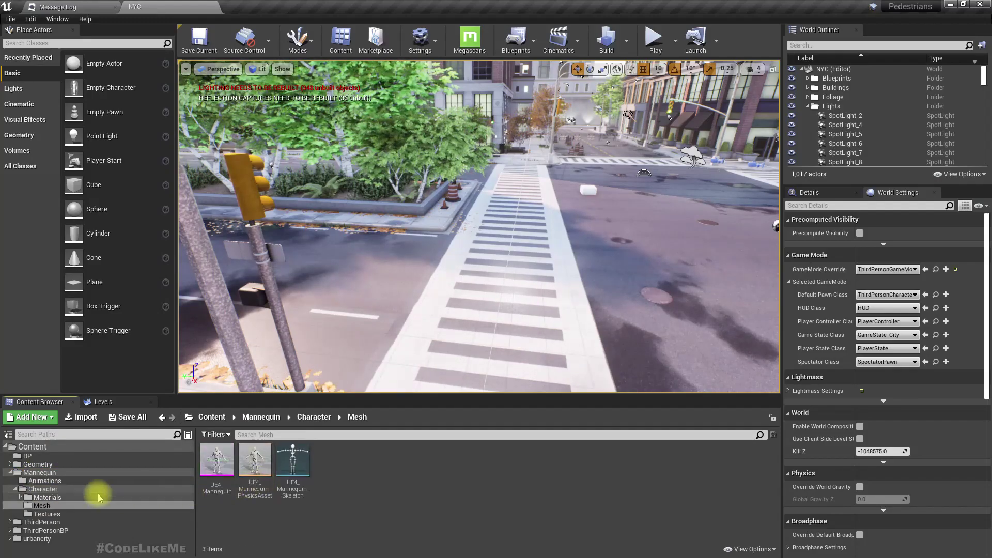
{"action": "right_click", "coordinate": [30, 472]}
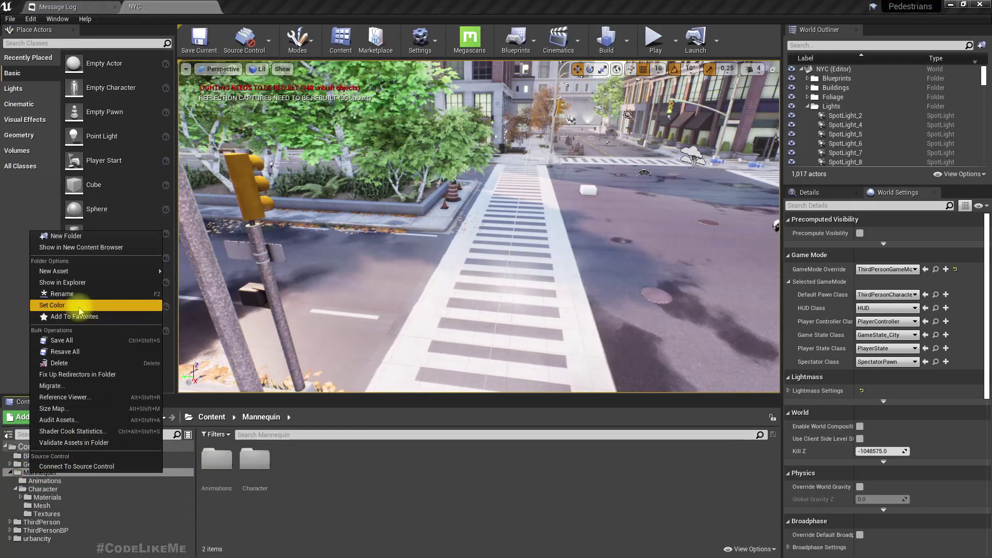
{"action": "left_click", "coordinate": [81, 375]}
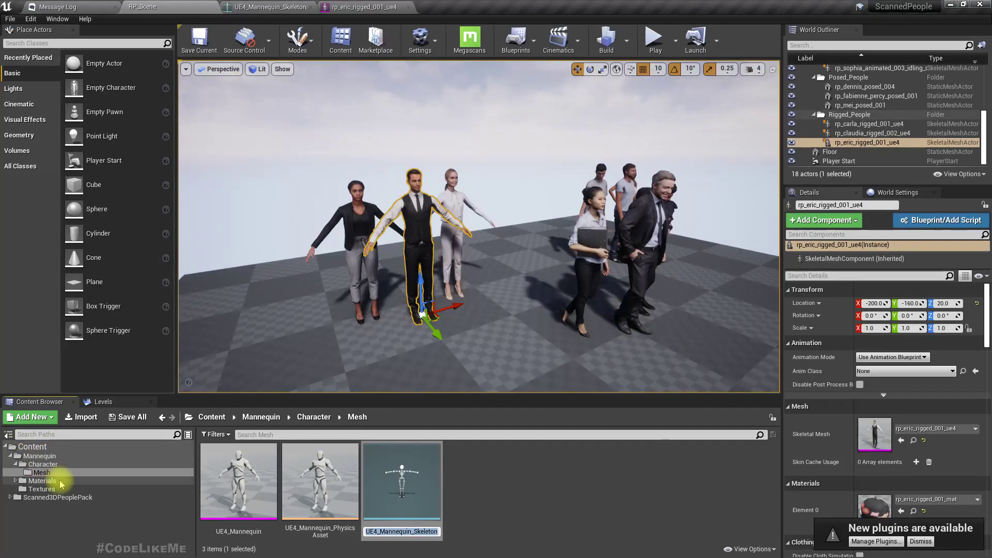
Step: In ScannedPeople, locate the rp_eric_rigged_001_ue4 mesh asset and look over the scene's characters and the RP_Character folders
{"action": "left_click", "coordinate": [581, 509]}
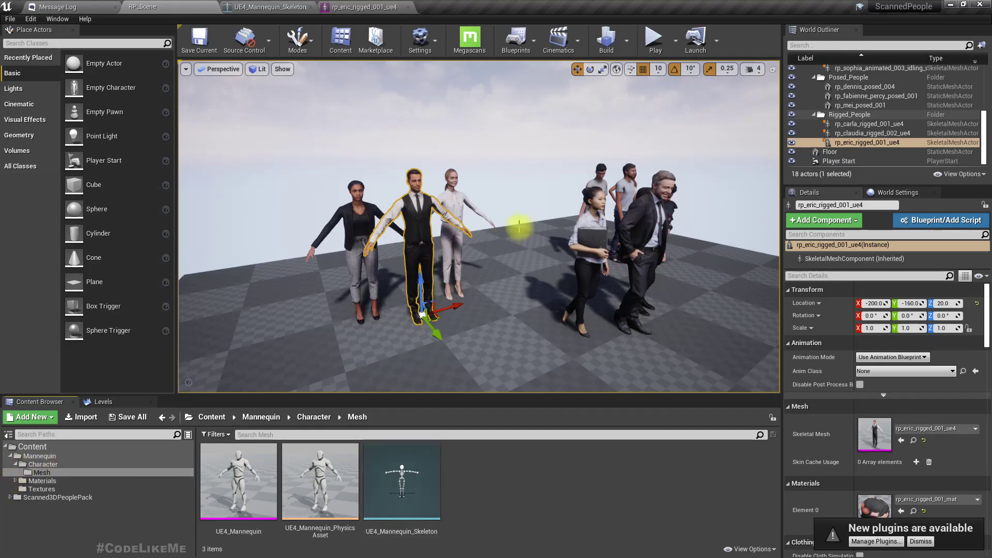
{"action": "left_click", "coordinate": [914, 441]}
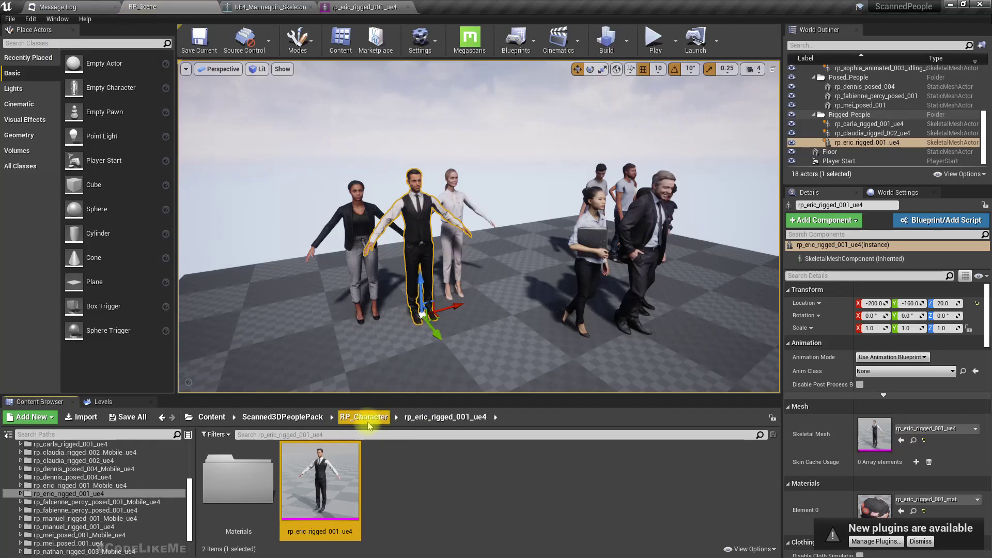
{"action": "mouse_move", "coordinate": [519, 312]}
{"action": "right_mouse_down"}
{"action": "mouse_move", "coordinate": [527, 290]}
{"action": "mouse_move", "coordinate": [568, 274]}
{"action": "mouse_move", "coordinate": [520, 311]}
{"action": "right_mouse_up"}
{"action": "key", "text": "s"}
{"action": "key", "text": "w"}
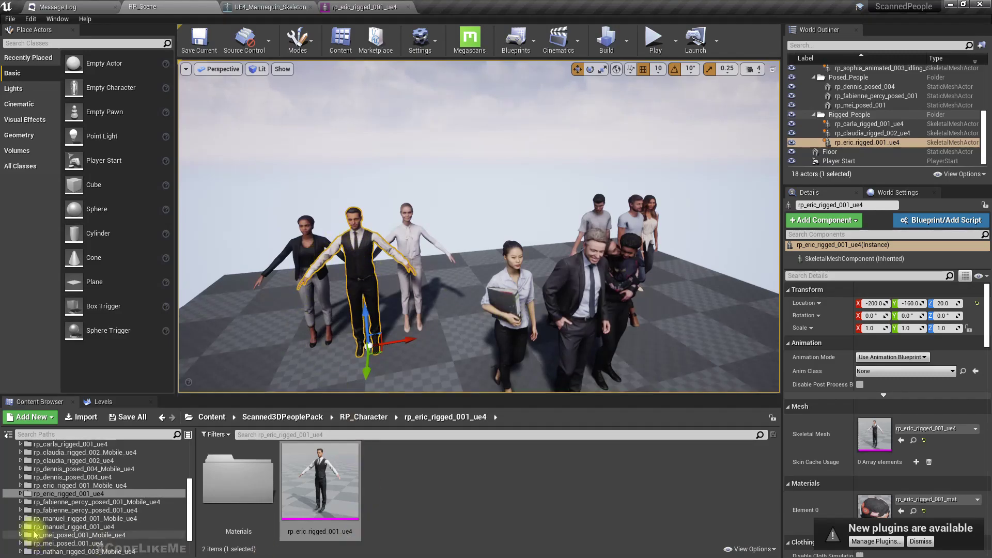
{"action": "scroll", "coordinate": [54, 503], "scroll_direction": "up", "scroll_amount": 3}
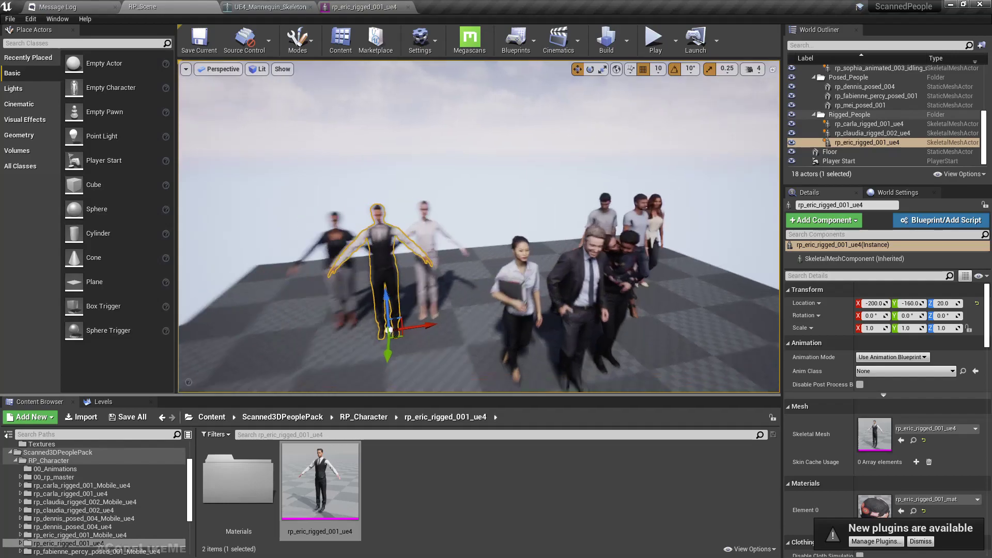
{"action": "scroll", "coordinate": [463, 342], "scroll_direction": "down", "scroll_amount": 5}
{"action": "right_click_drag", "start_coordinate": [463, 342], "coordinate": [443, 310]}
{"action": "left_click", "coordinate": [463, 284]}
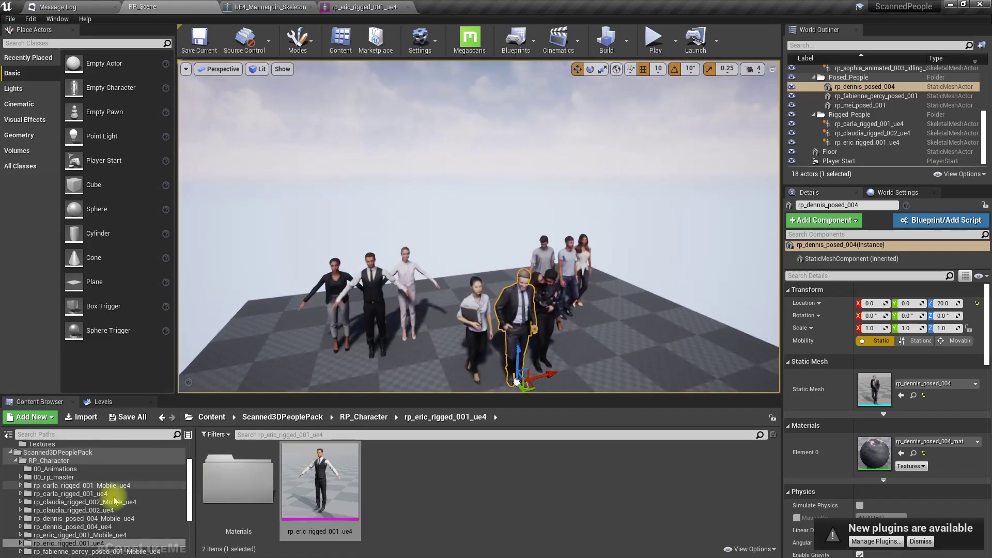
{"action": "scroll", "coordinate": [109, 497], "scroll_direction": "down", "scroll_amount": 3}
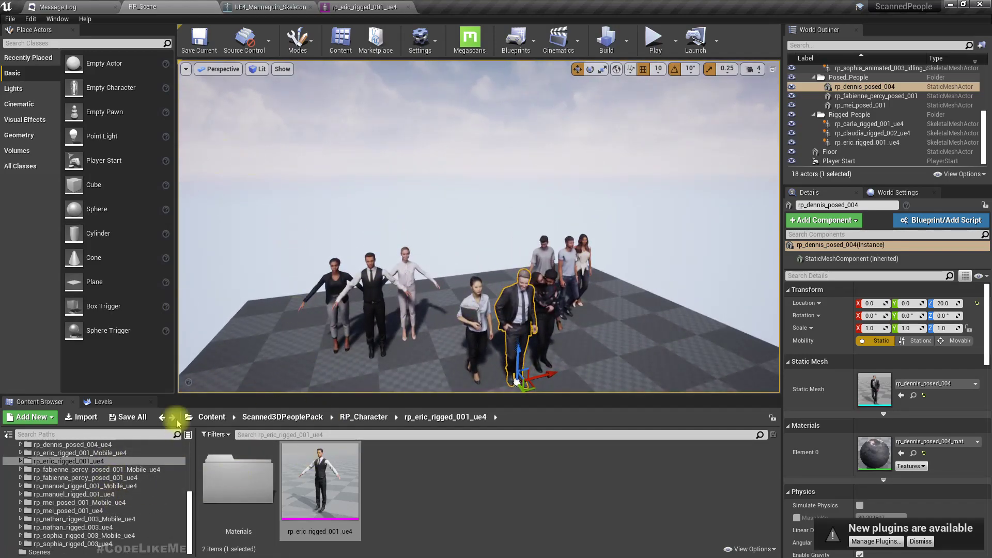
Step: Locate the current level's asset, RP_Scene, in the Scenes folder and start migrating it
{"action": "left_click", "coordinate": [119, 402]}
{"action": "right_click", "coordinate": [70, 445]}
{"action": "mouse_move", "coordinate": [85, 318]}
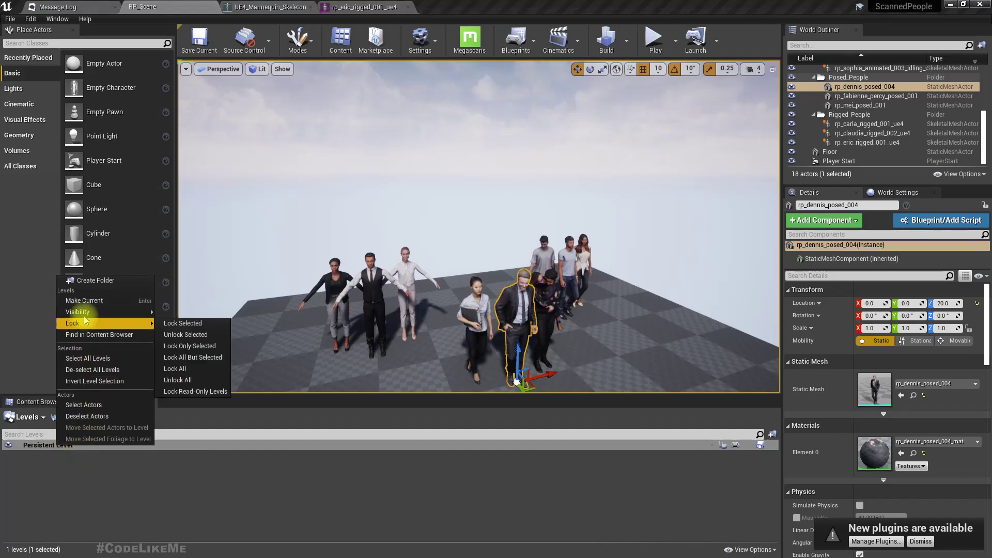
{"action": "left_click", "coordinate": [98, 334]}
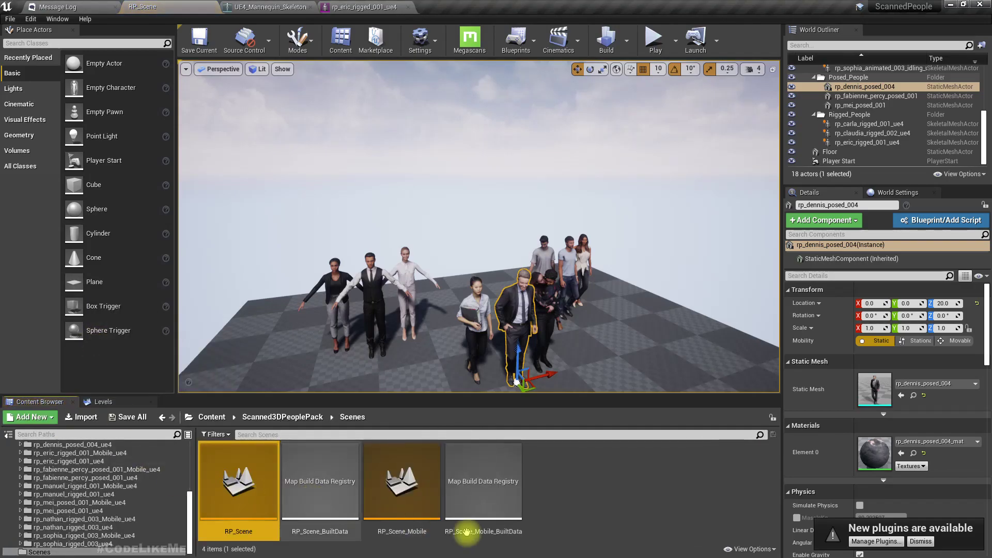
{"action": "right_click", "coordinate": [228, 458]}
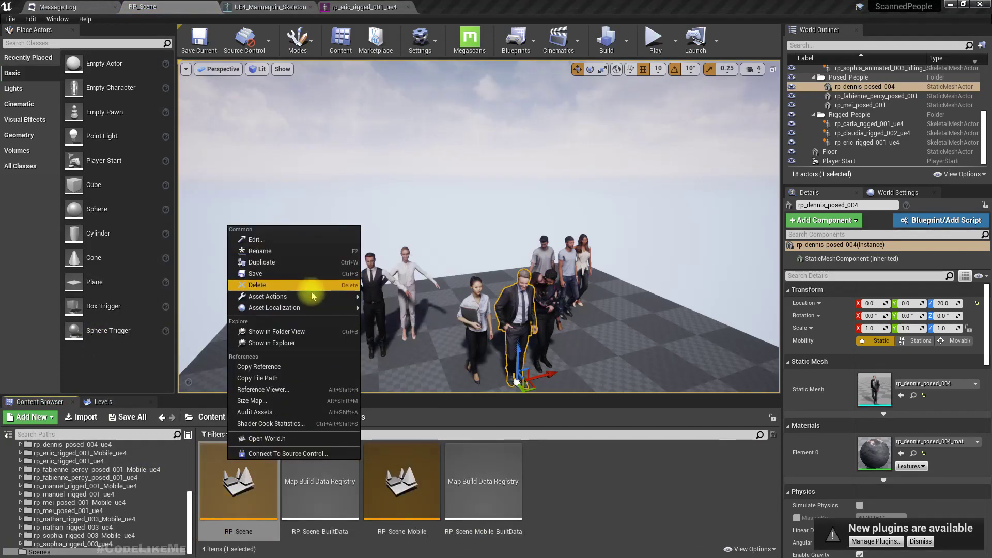
{"action": "mouse_move", "coordinate": [320, 297]}
{"action": "left_click", "coordinate": [383, 362]}
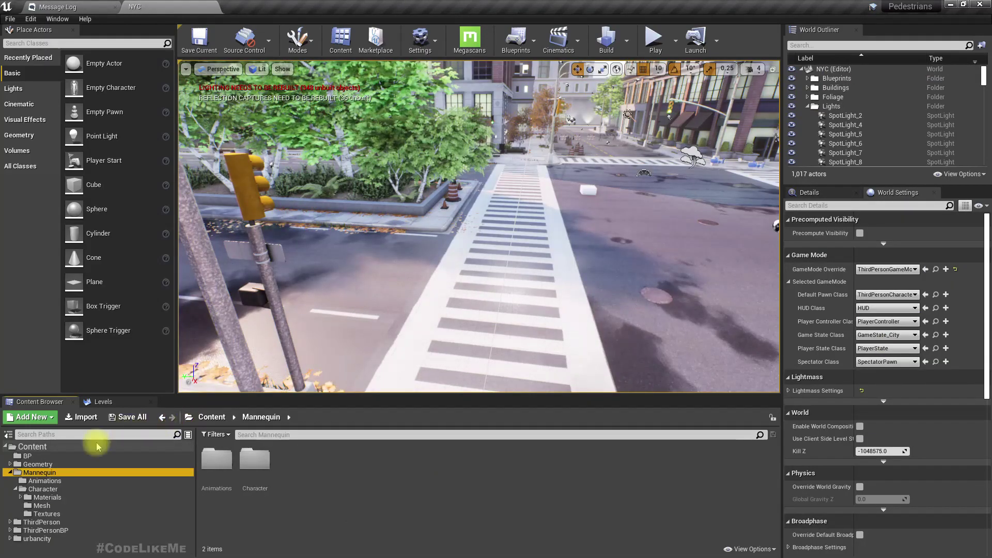
Step: Switch to the Pedestrians project and open Mannequin/Character/Mesh to check its folder structure against the migration's
{"action": "double_click", "coordinate": [44, 491]}
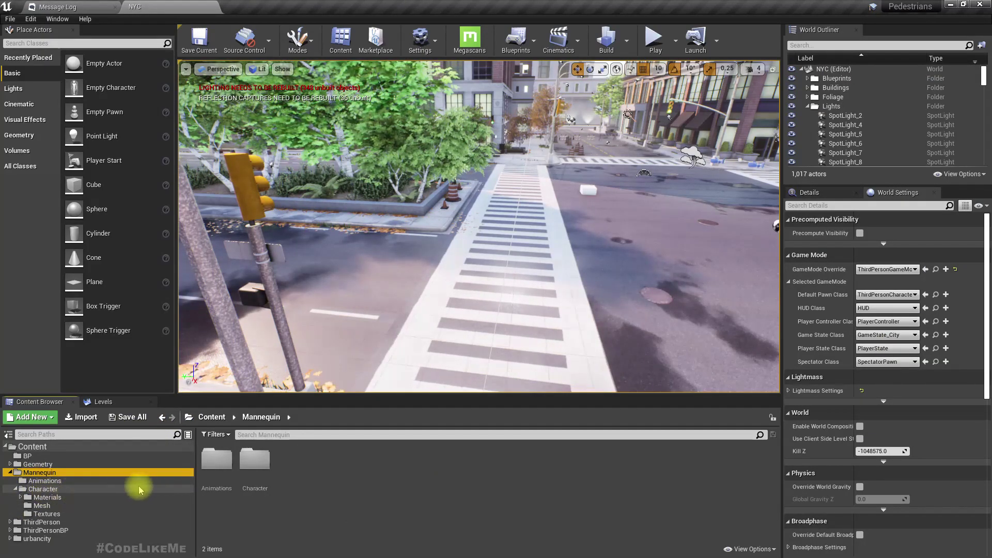
{"action": "left_click", "coordinate": [48, 490]}
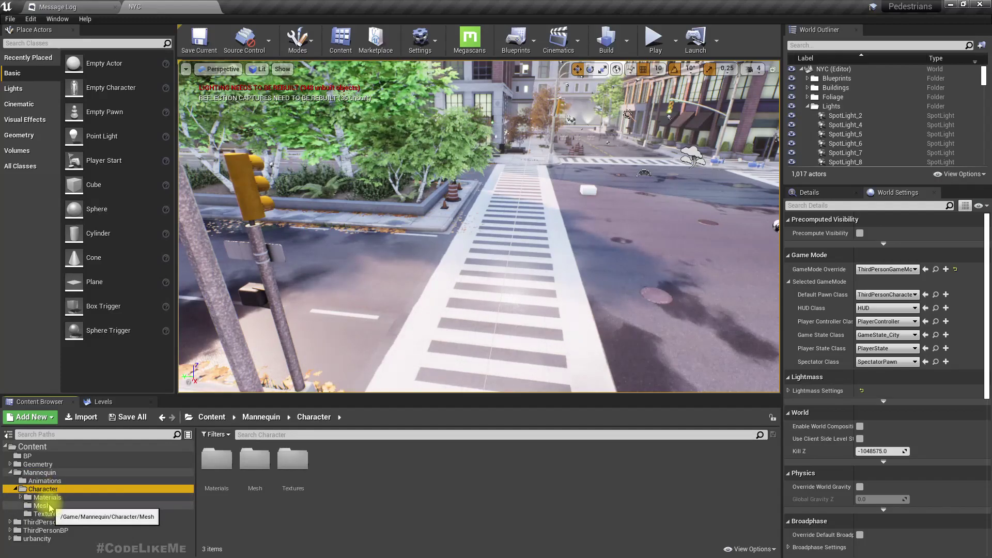
{"action": "left_click", "coordinate": [41, 505]}
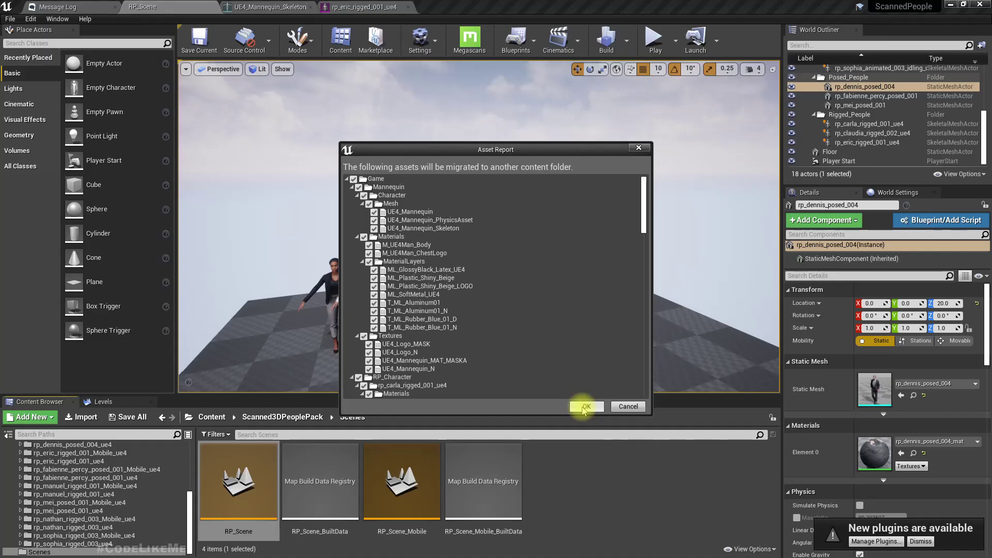
Step: Migrate all listed RP_Scene assets to D:/YT/Pedestrians/Pedestrians/Content, overwriting every existing asset
{"action": "left_click", "coordinate": [584, 407]}
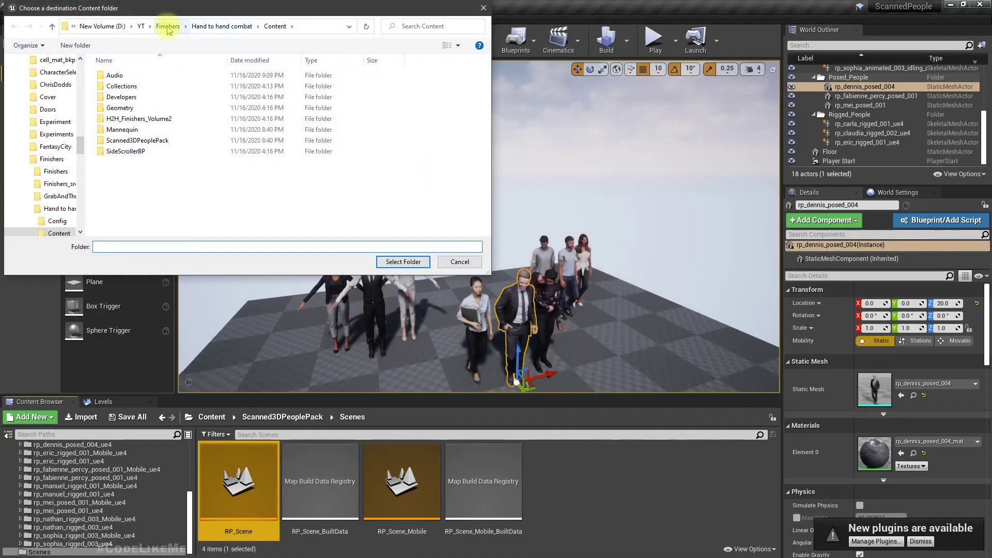
{"action": "left_click", "coordinate": [141, 27]}
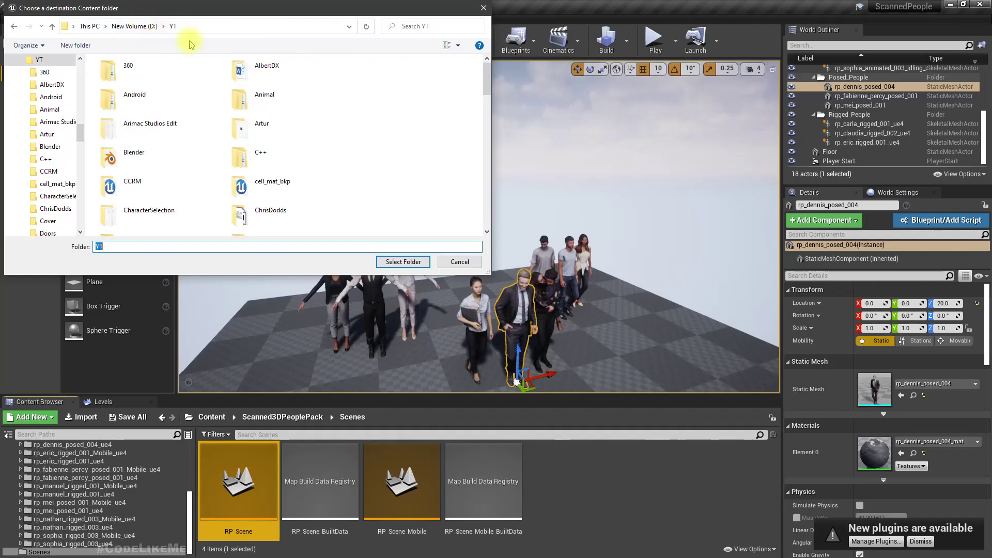
{"action": "double_click", "coordinate": [282, 110]}
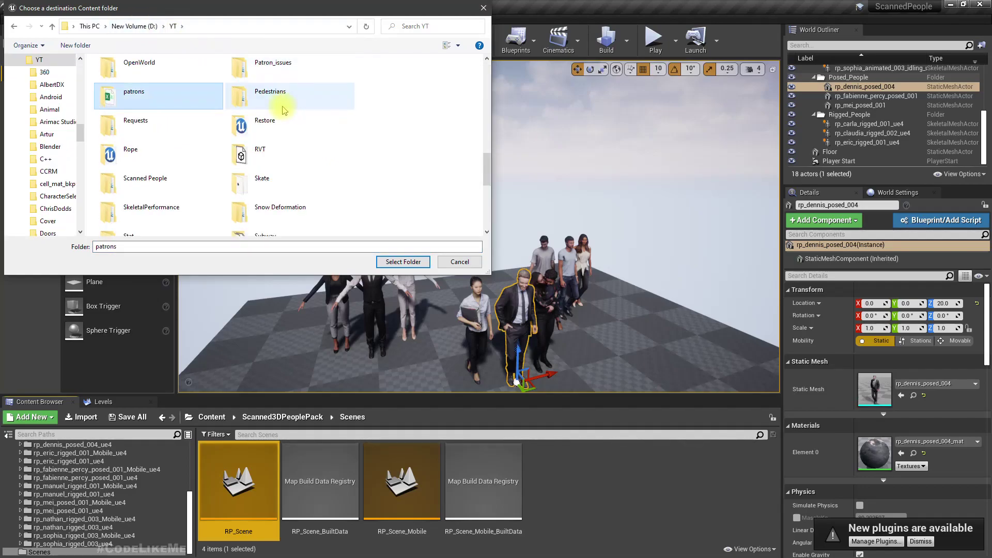
{"action": "double_click", "coordinate": [146, 76]}
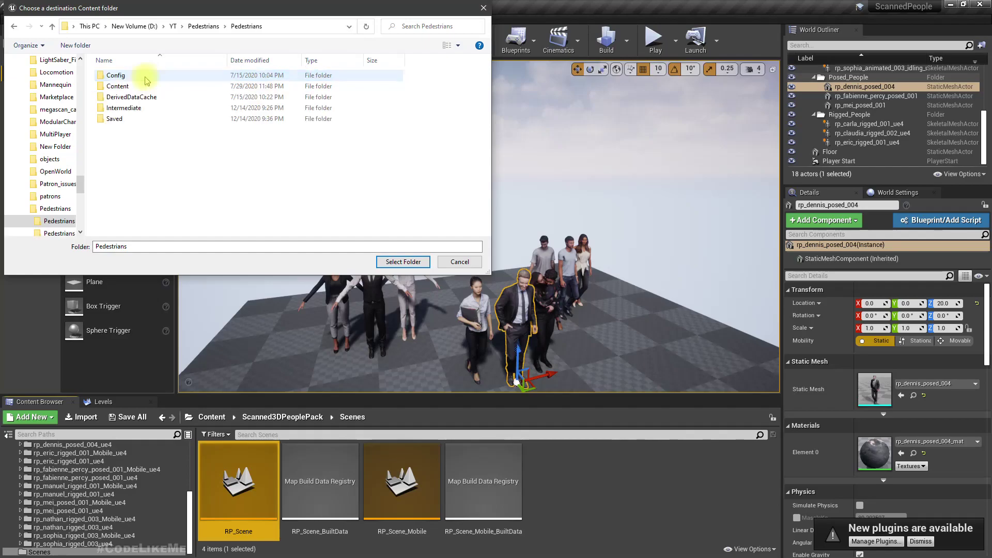
{"action": "left_click", "coordinate": [122, 86]}
{"action": "double_click", "coordinate": [122, 88]}
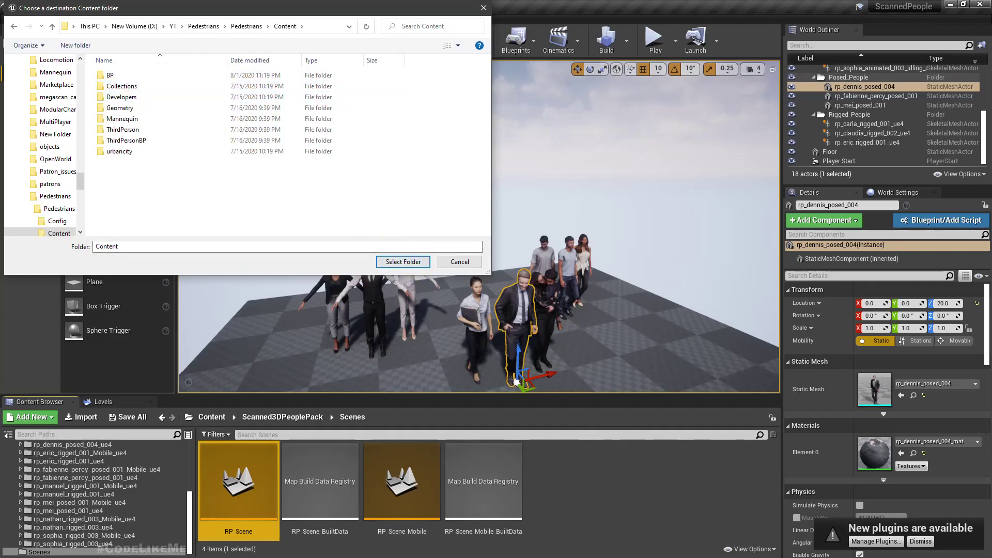
{"action": "left_click", "coordinate": [403, 261]}
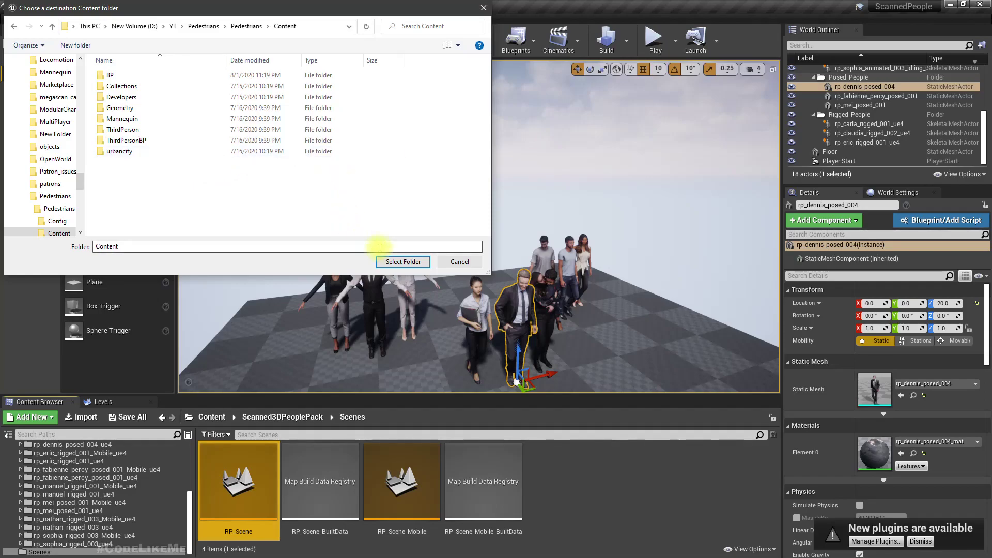
{"action": "left_click", "coordinate": [403, 262]}
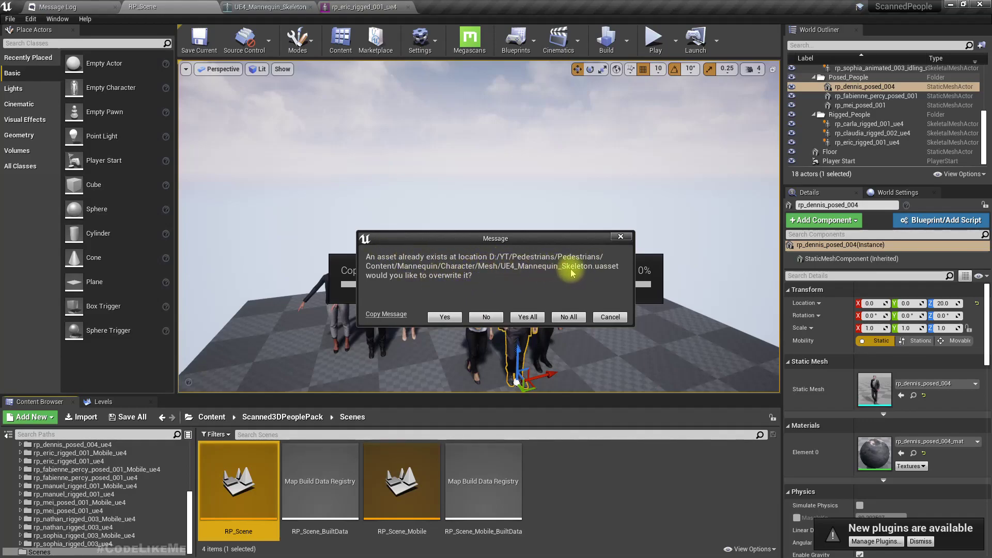
{"action": "left_click", "coordinate": [527, 317]}
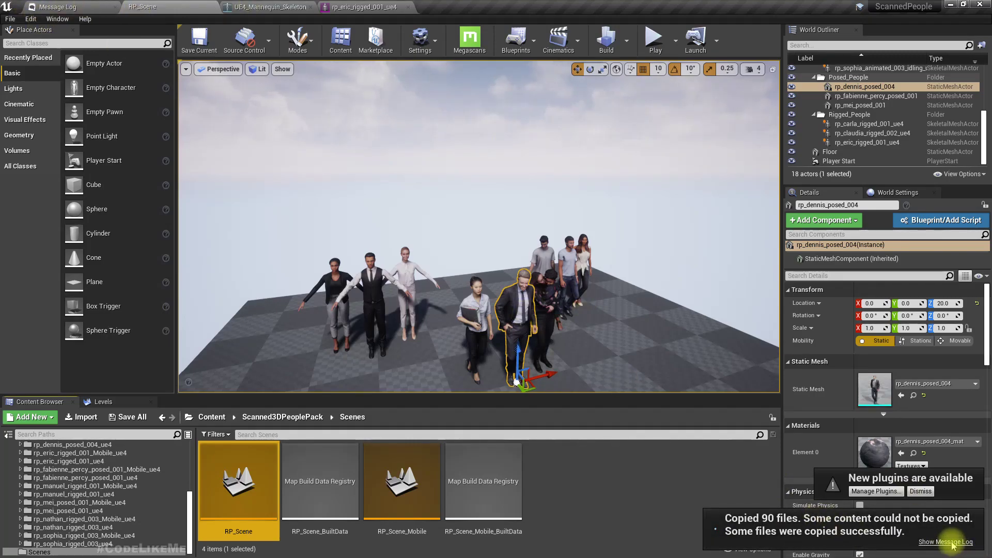
Step: Open the Output Log in ScannedPeople and examine the migration's copy errors for the RP_Character material assets
{"action": "left_click", "coordinate": [950, 542]}
{"action": "left_click", "coordinate": [140, 7]}
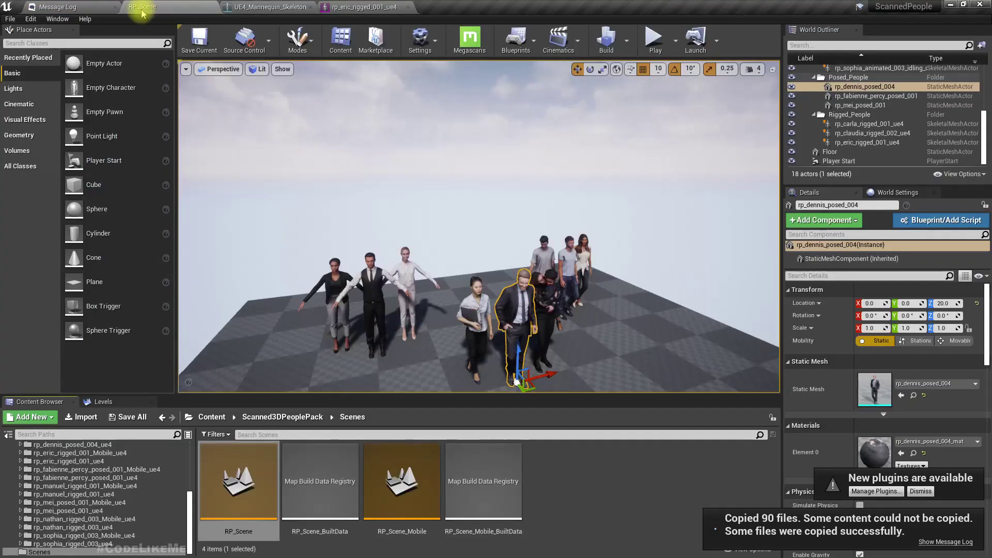
{"action": "left_click", "coordinate": [57, 18]}
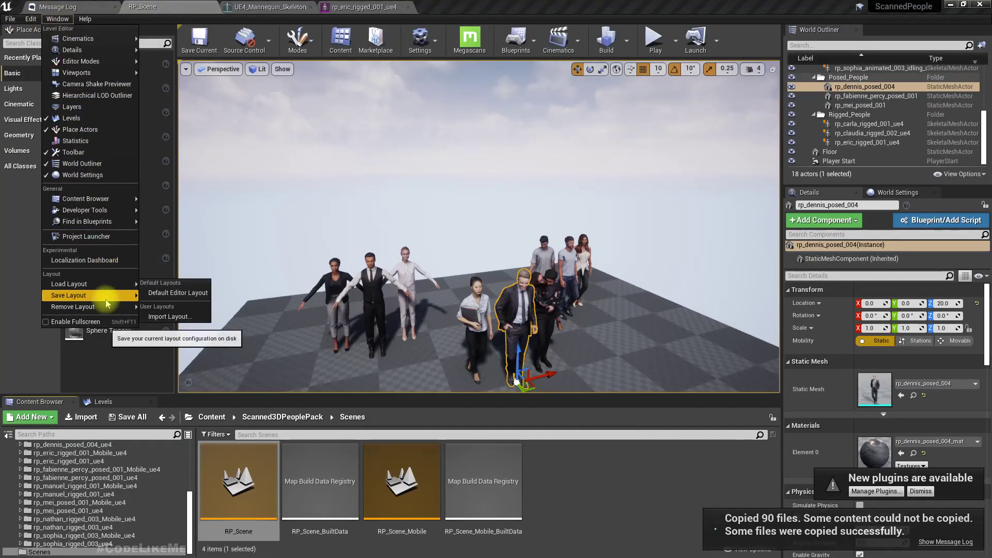
{"action": "mouse_move", "coordinate": [94, 221]}
{"action": "mouse_move", "coordinate": [126, 210]}
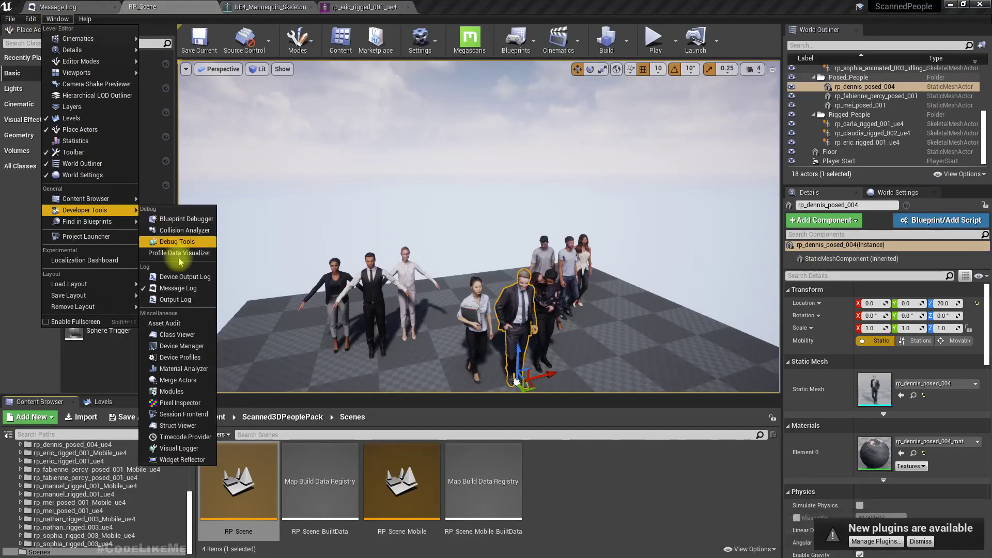
{"action": "left_click", "coordinate": [176, 299]}
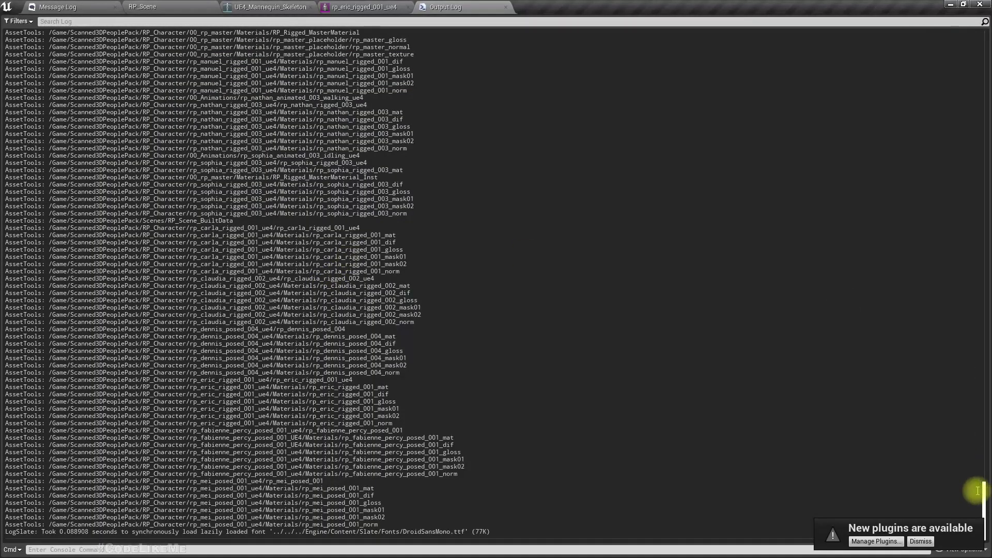
{"action": "left_click_drag", "start_coordinate": [984, 501], "coordinate": [984, 450]}
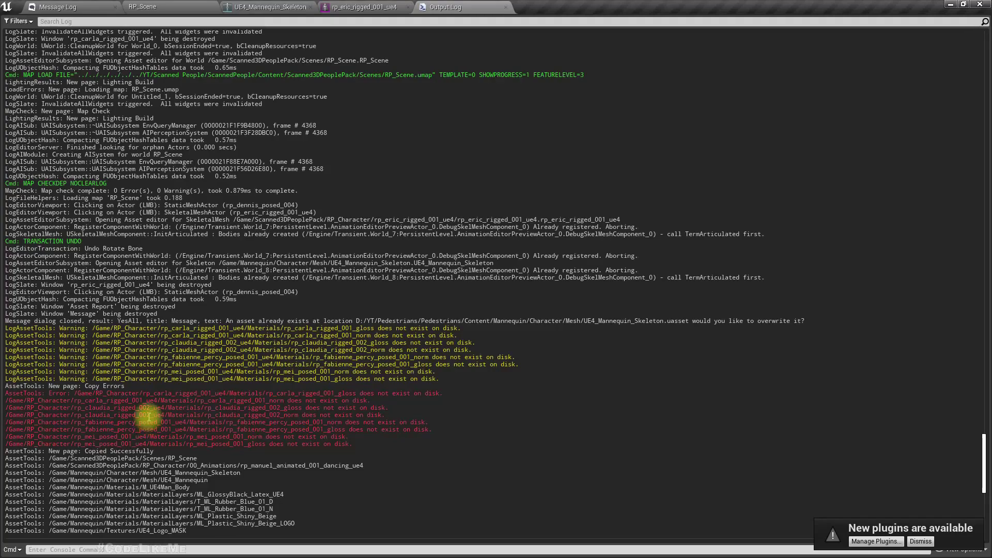
{"action": "left_click_drag", "start_coordinate": [361, 447], "coordinate": [78, 395]}
{"action": "left_click_drag", "start_coordinate": [4, 395], "coordinate": [65, 433]}
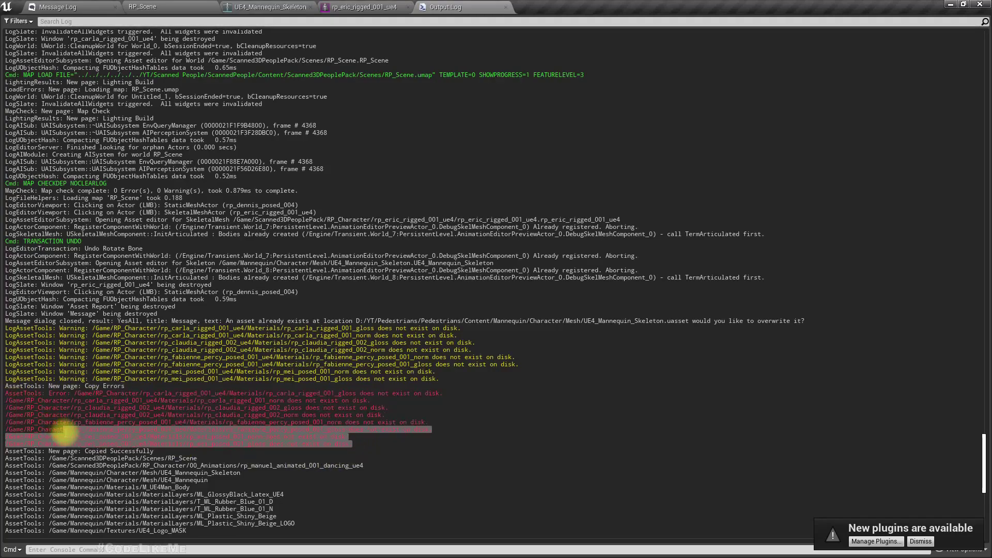
{"action": "left_click", "coordinate": [346, 424]}
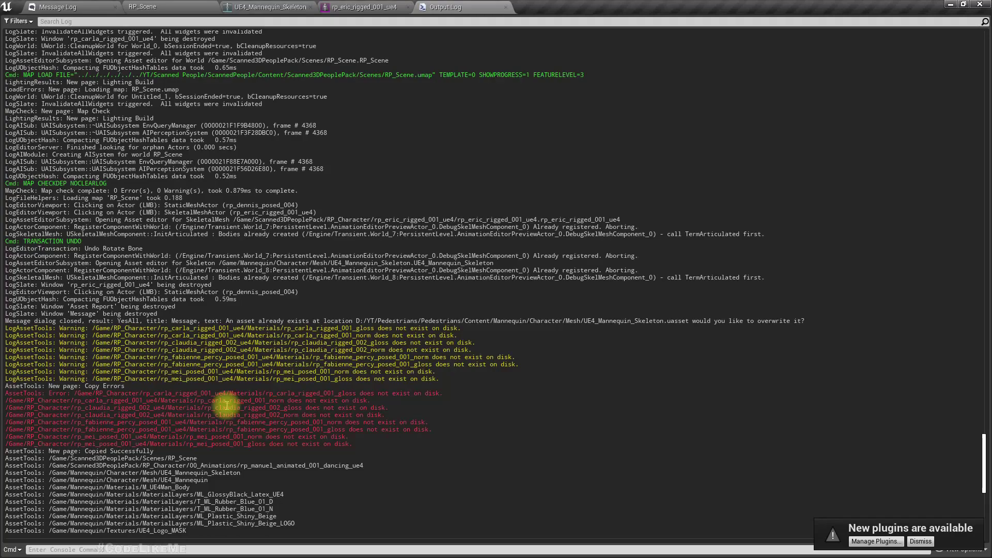
{"action": "scroll", "coordinate": [320, 391], "scroll_direction": "down", "scroll_amount": 20}
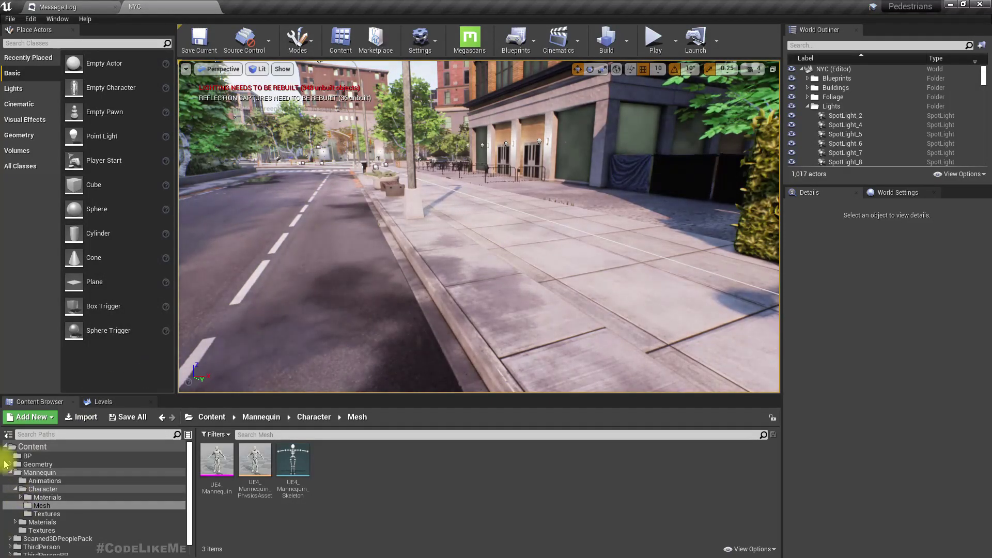
Step: In the Pedestrians project, open the rp_carla_rigged_001_ue4 skeletal mesh from Scanned3DPeoplePack/RP_Character
{"action": "left_click", "coordinate": [11, 473]}
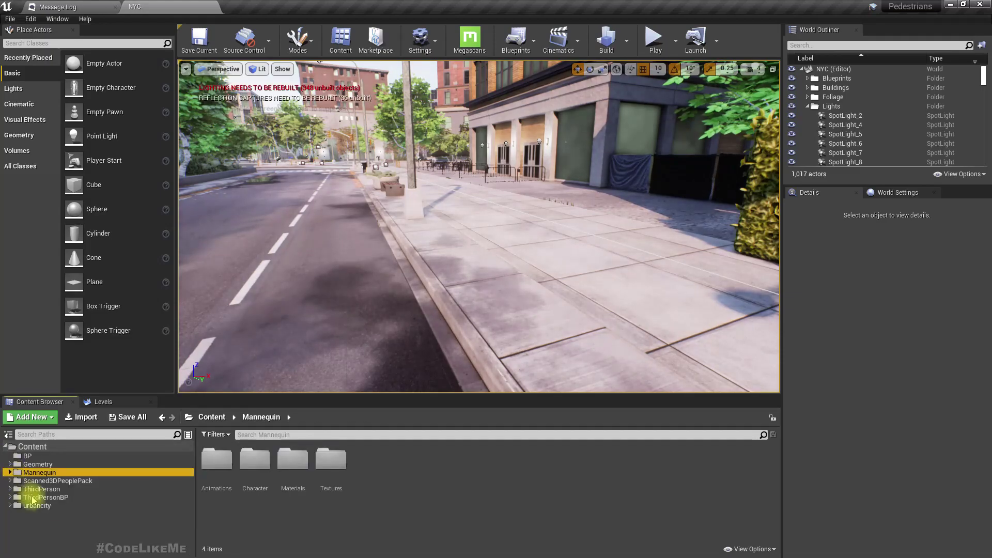
{"action": "left_click", "coordinate": [57, 480]}
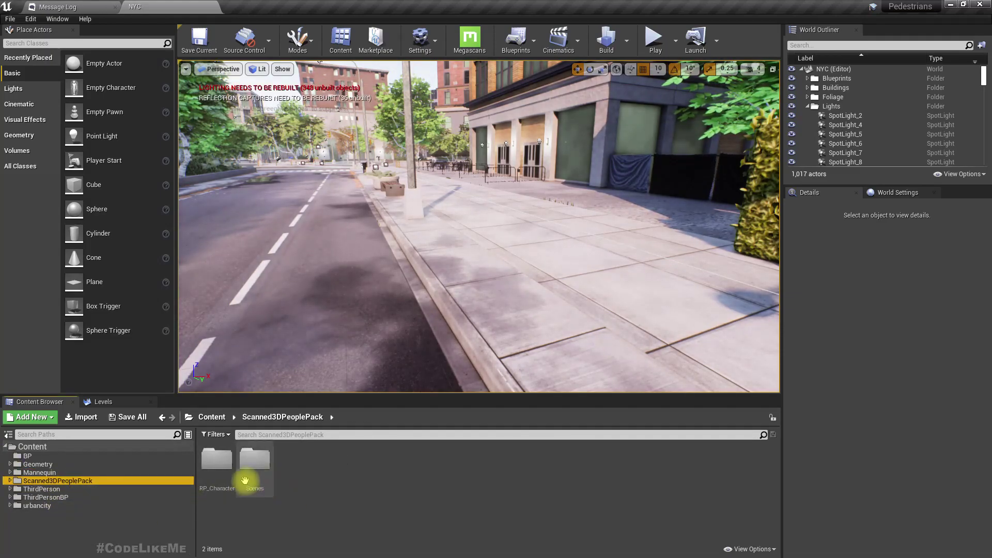
{"action": "double_click", "coordinate": [217, 467]}
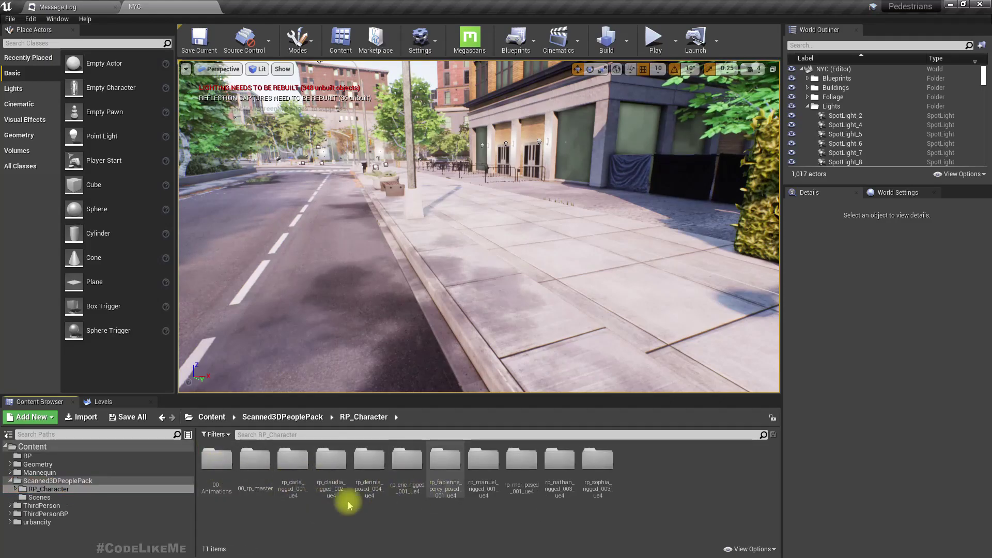
{"action": "double_click", "coordinate": [299, 477]}
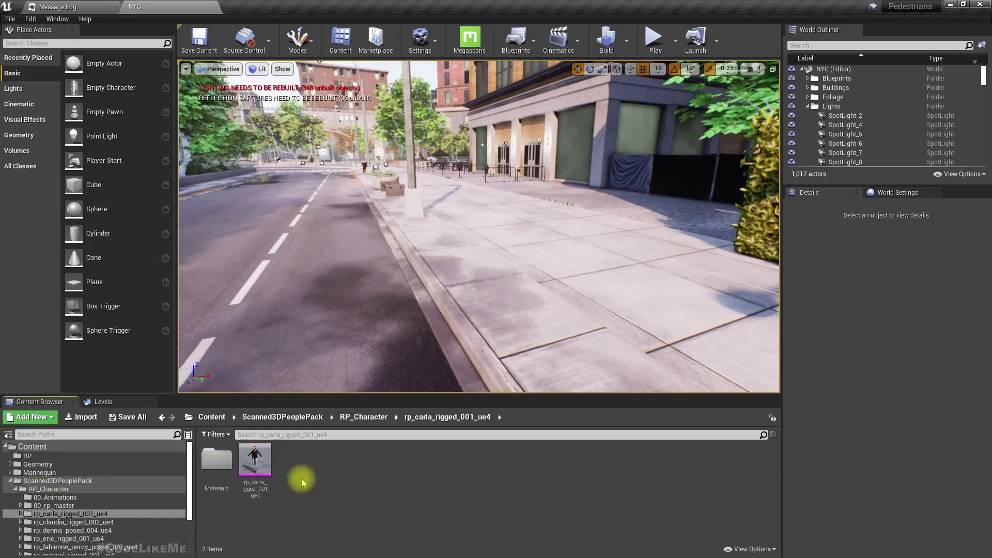
{"action": "left_click", "coordinate": [261, 466]}
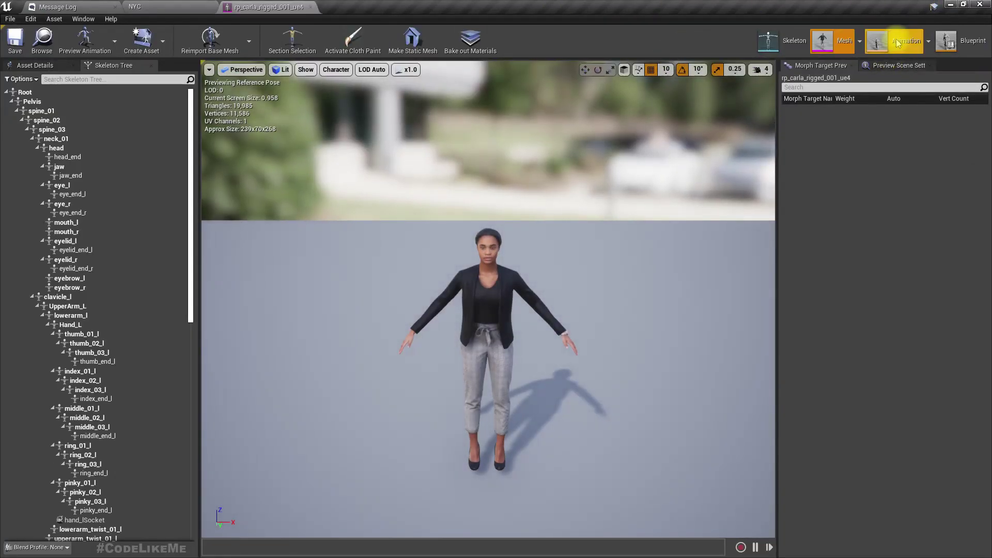
Step: In the ThirdPerson_IdleRun_2D blend space, set the preview mesh to rp_sophia_rigged_003_ue4 and preview it at a Speed of about 289
{"action": "left_click", "coordinate": [897, 44]}
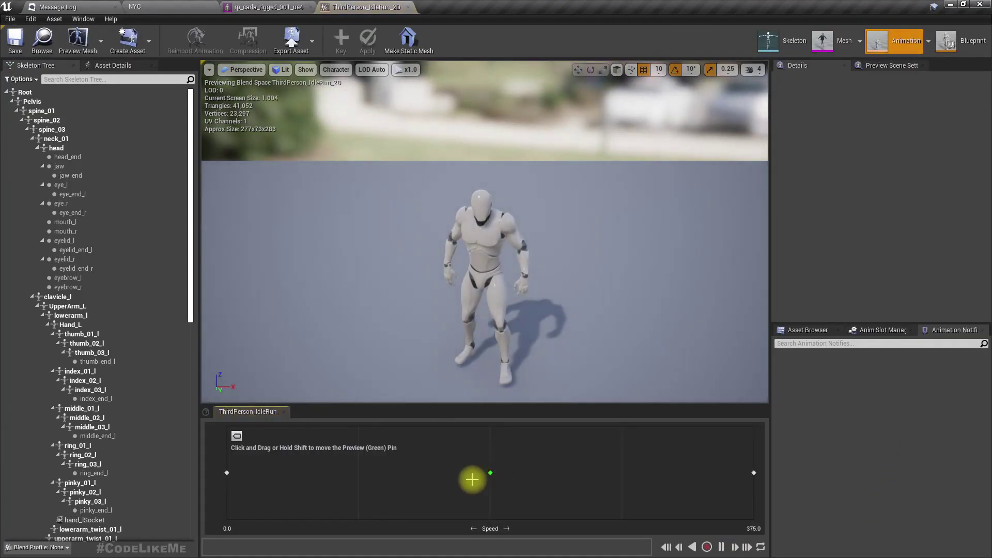
{"action": "left_click_drag", "start_coordinate": [472, 480], "coordinate": [719, 474]}
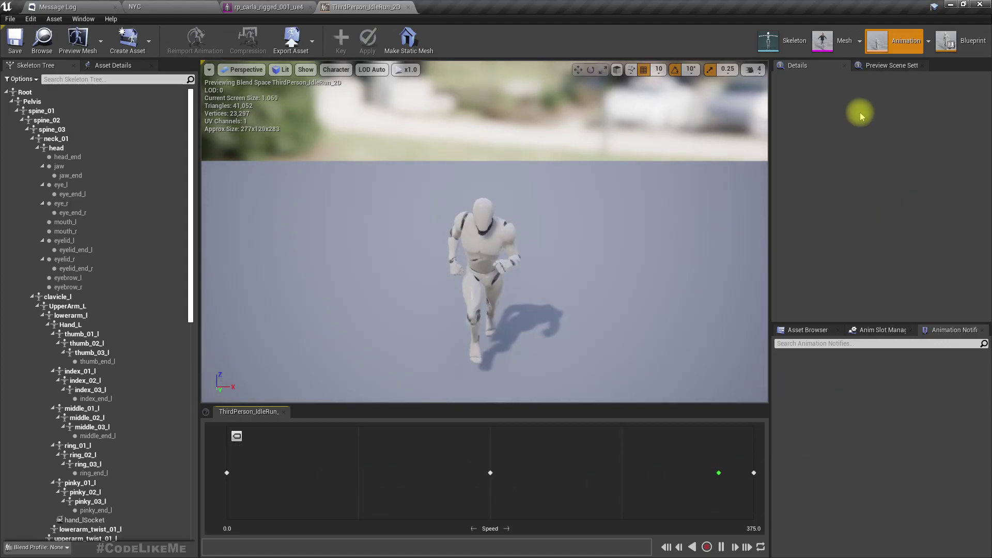
{"action": "left_click", "coordinate": [885, 67]}
{"action": "left_click", "coordinate": [903, 147]}
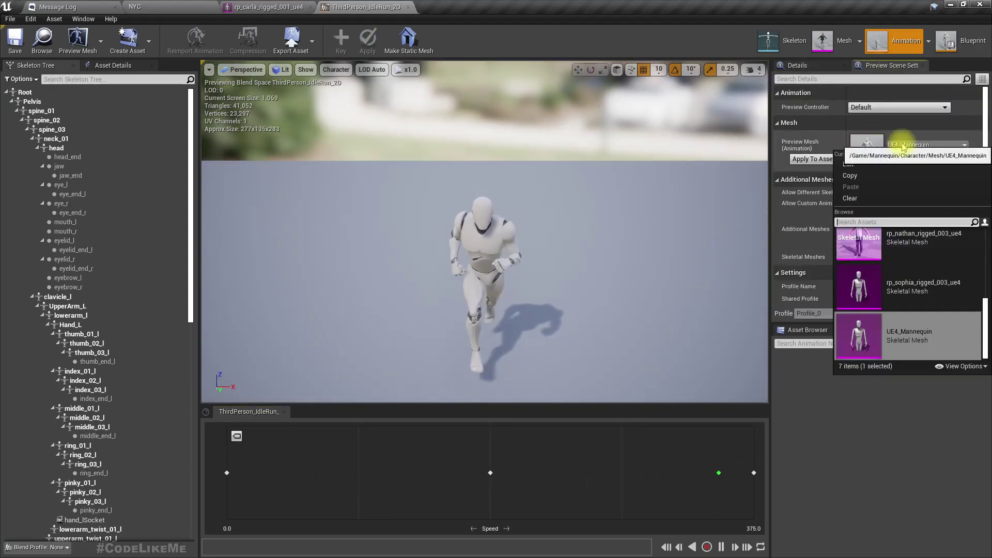
{"action": "left_click", "coordinate": [912, 284]}
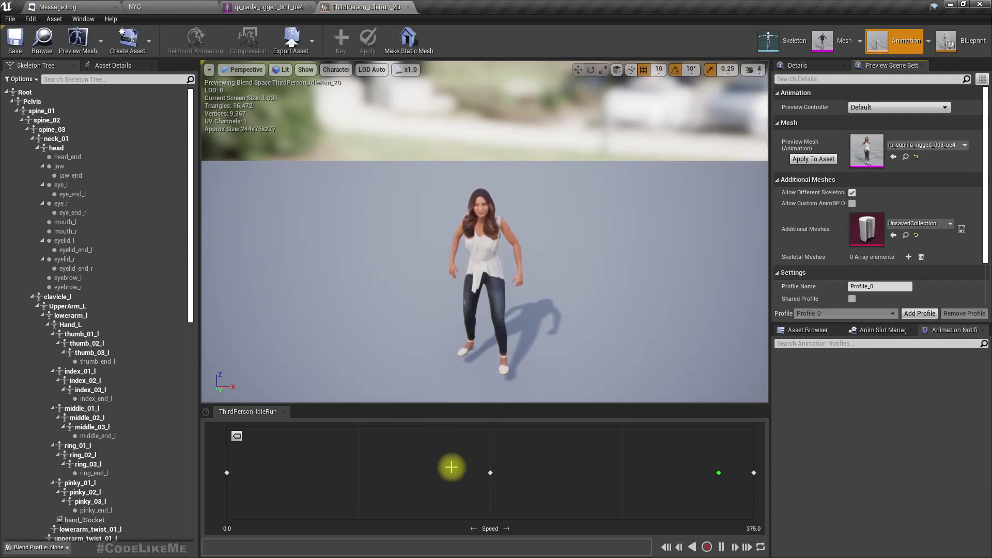
{"action": "left_click_drag", "start_coordinate": [489, 474], "coordinate": [632, 467], "text": "shift"}
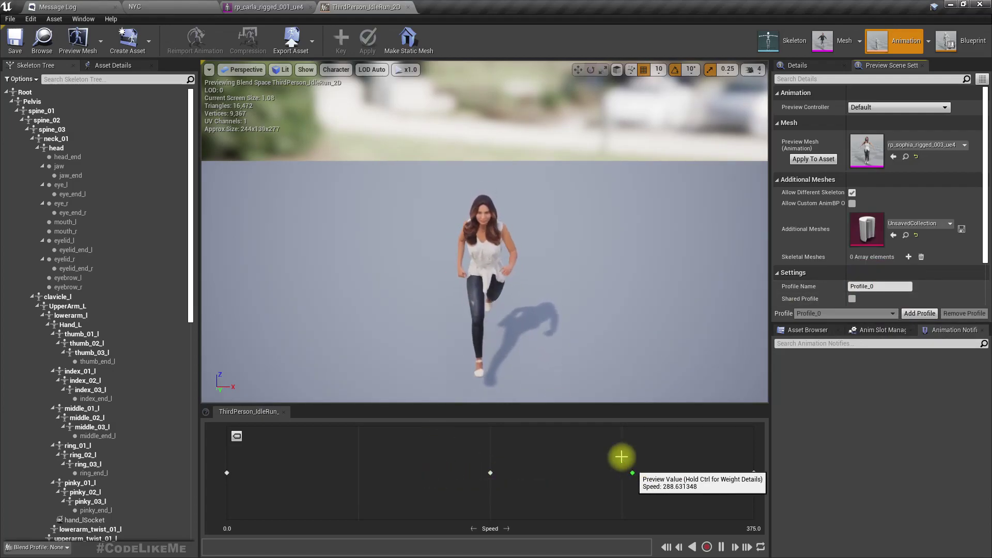
{"action": "left_click_drag", "start_coordinate": [440, 266], "coordinate": [595, 274], "text": "alt"}
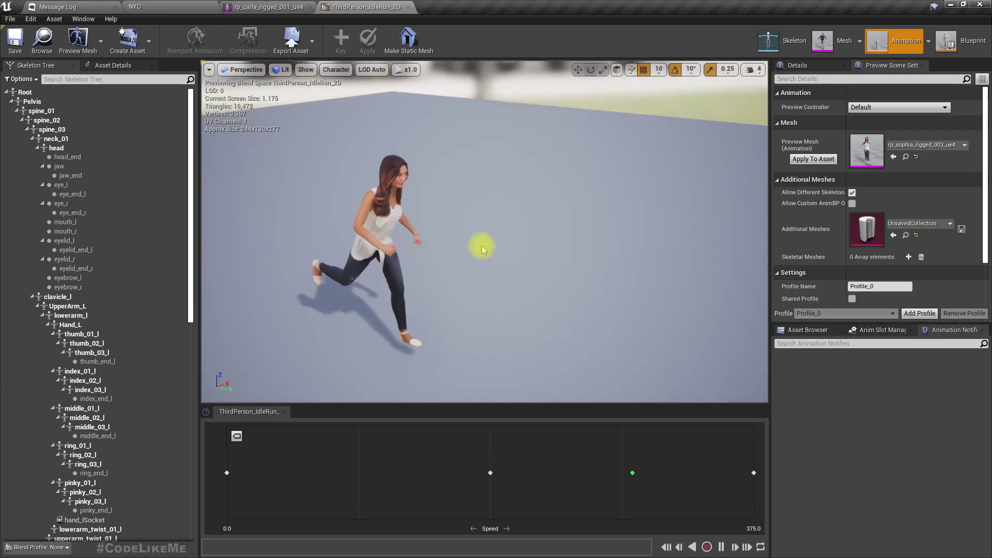
Step: Return to the NYC level, locate the Pedestrian blueprint in the BP folder and open it
{"action": "left_click", "coordinate": [183, 6]}
{"action": "left_click_drag", "start_coordinate": [465, 286], "coordinate": [465, 286]}
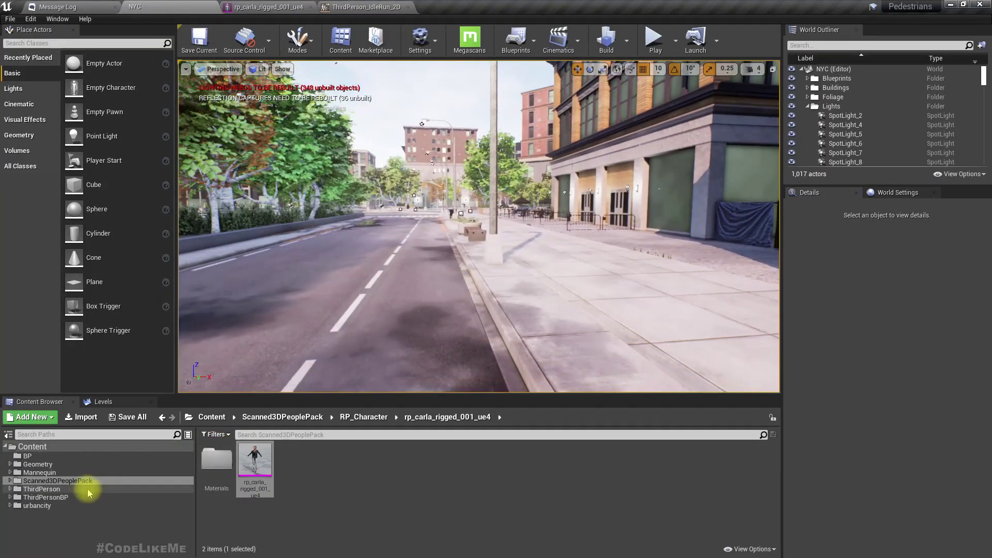
{"action": "left_click", "coordinate": [46, 497]}
{"action": "double_click", "coordinate": [229, 465]}
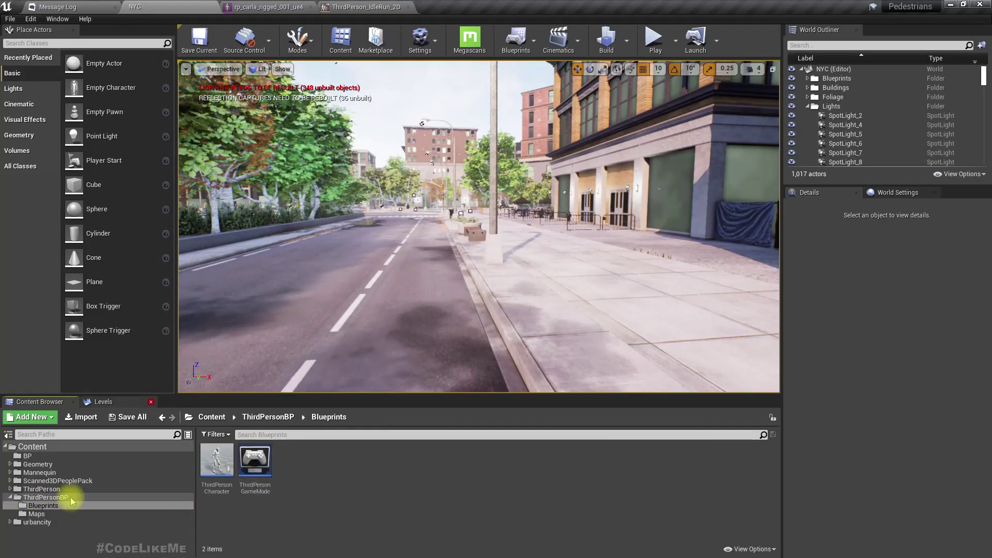
{"action": "left_click", "coordinate": [42, 489]}
{"action": "left_click", "coordinate": [46, 456]}
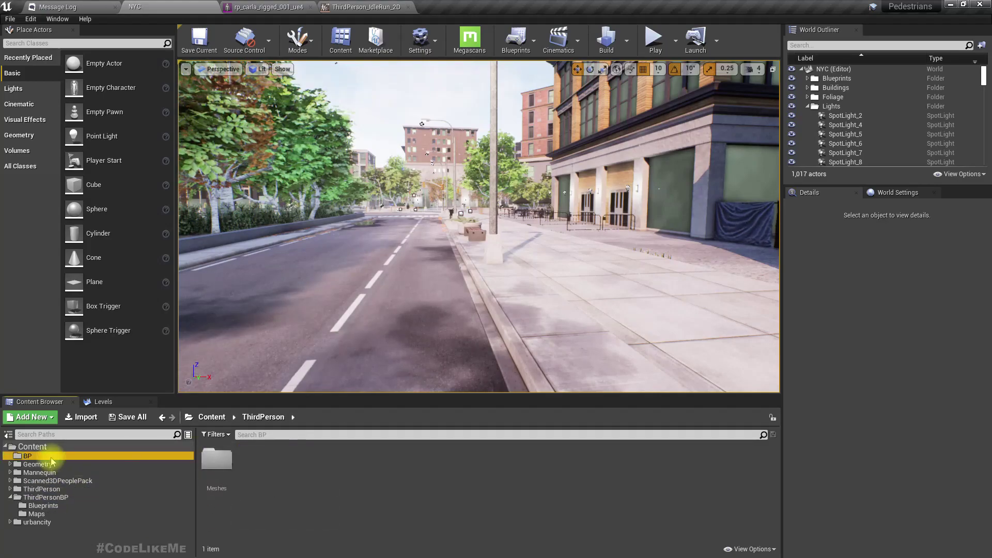
{"action": "left_click", "coordinate": [445, 465]}
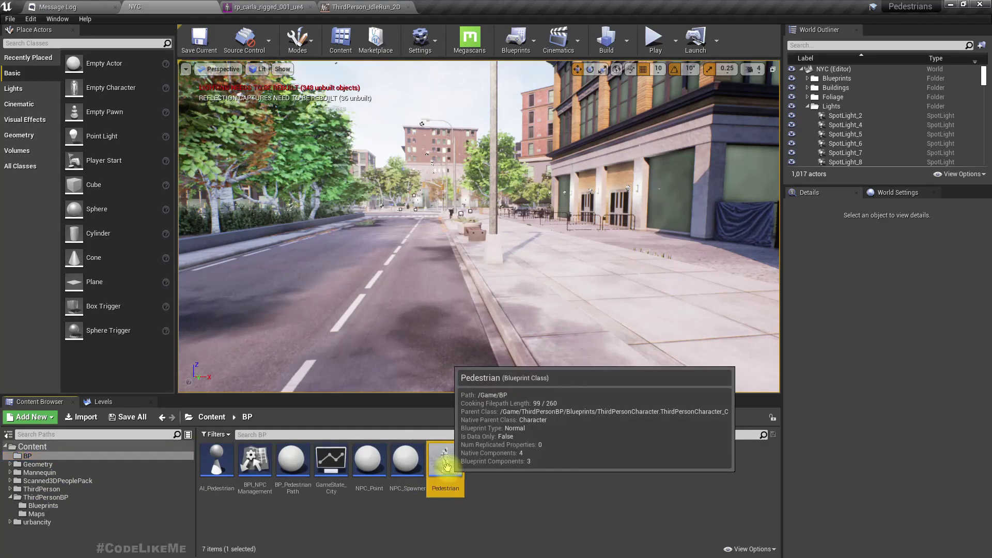
{"action": "double_click", "coordinate": [446, 467]}
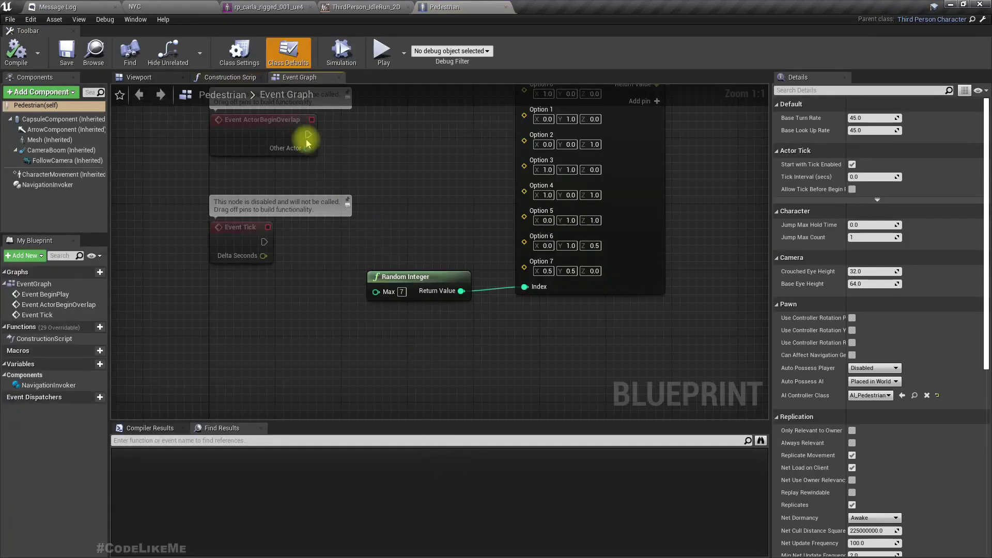
Step: Examine the Pedestrian's mesh component settings and the BodyColor logic attached to Event BeginPlay in its Event Graph
{"action": "left_click", "coordinate": [157, 78]}
{"action": "left_click", "coordinate": [453, 210]}
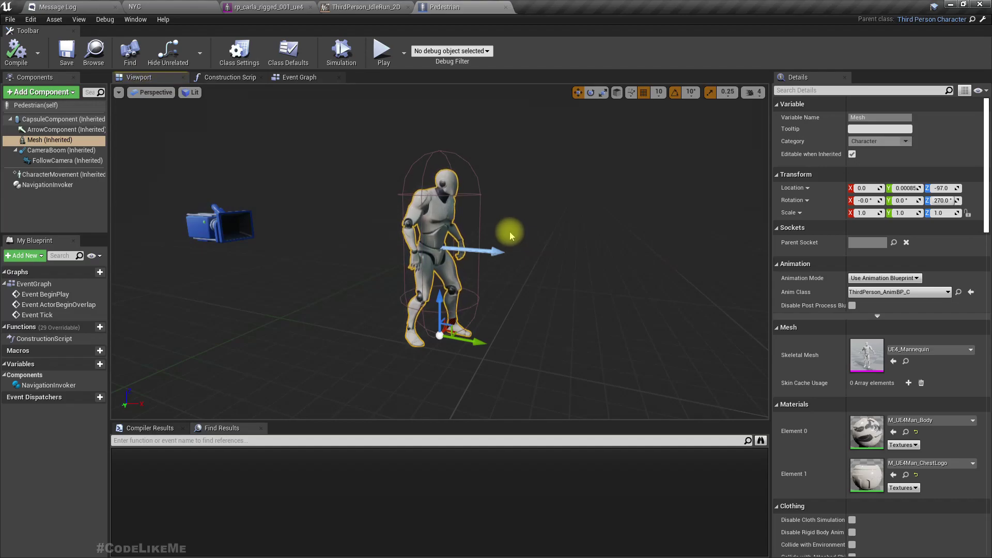
{"action": "left_click", "coordinate": [297, 78]}
{"action": "scroll", "coordinate": [398, 191], "scroll_direction": "down", "scroll_amount": 5}
{"action": "right_click_drag", "start_coordinate": [407, 166], "coordinate": [412, 394]}
{"action": "scroll", "coordinate": [328, 328], "scroll_direction": "up", "scroll_amount": 5}
{"action": "right_click_drag", "start_coordinate": [412, 284], "coordinate": [287, 229]}
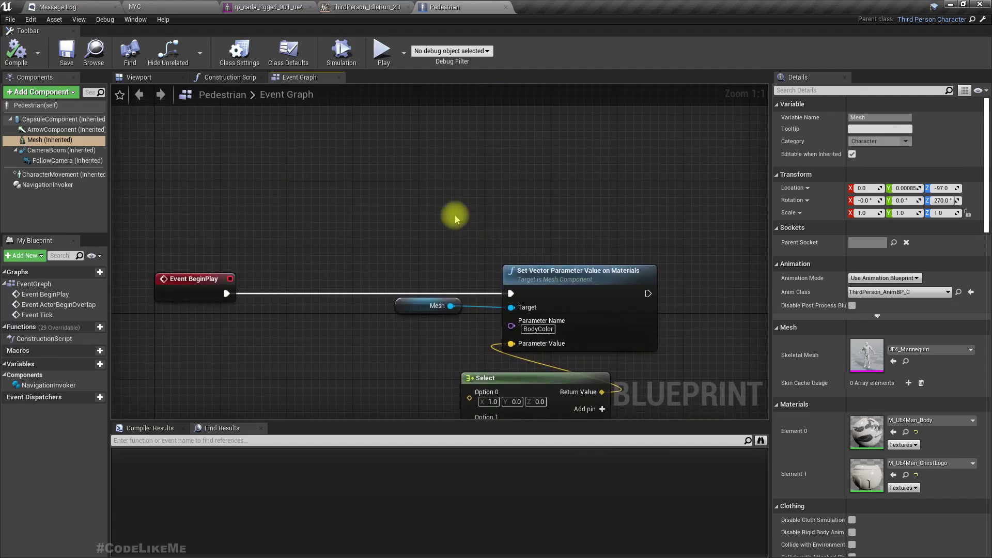
{"action": "right_click_drag", "start_coordinate": [456, 219], "coordinate": [326, 206]}
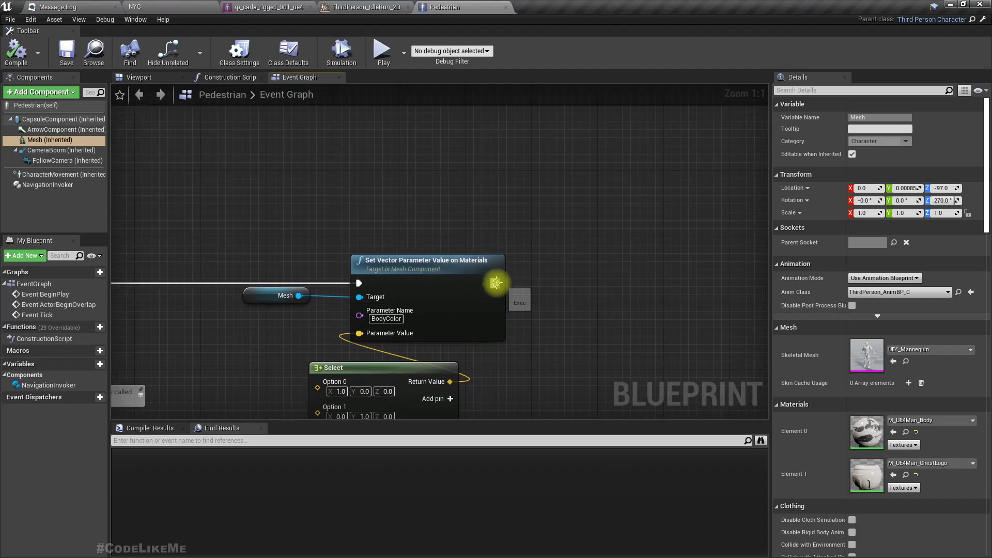
{"action": "right_click_drag", "start_coordinate": [300, 270], "coordinate": [388, 218]}
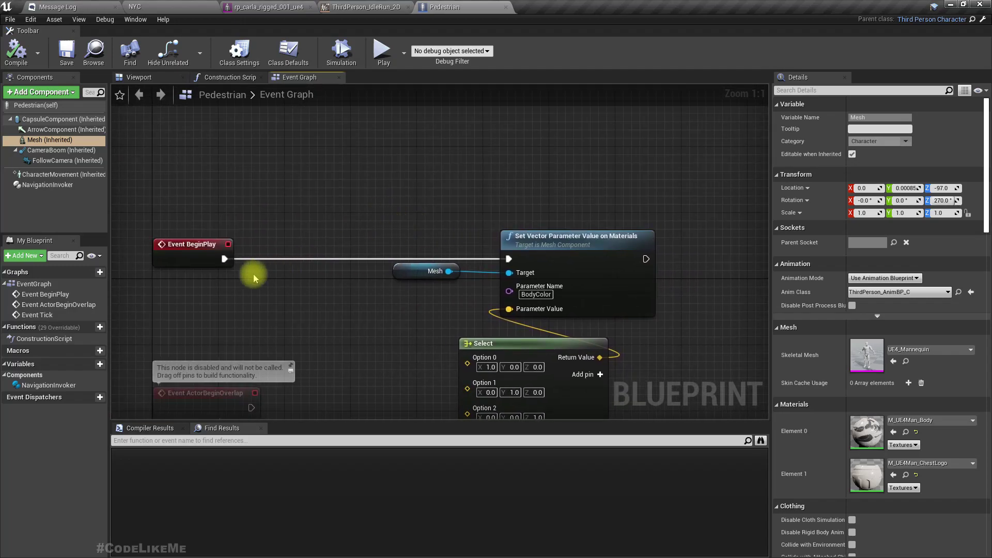
Step: Disconnect Event BeginPlay from Set Vector Parameter Value on Materials and move the event into empty space above it
{"action": "left_click_drag", "start_coordinate": [197, 254], "coordinate": [206, 189]}
{"action": "right_click_drag", "start_coordinate": [420, 217], "coordinate": [417, 297]}
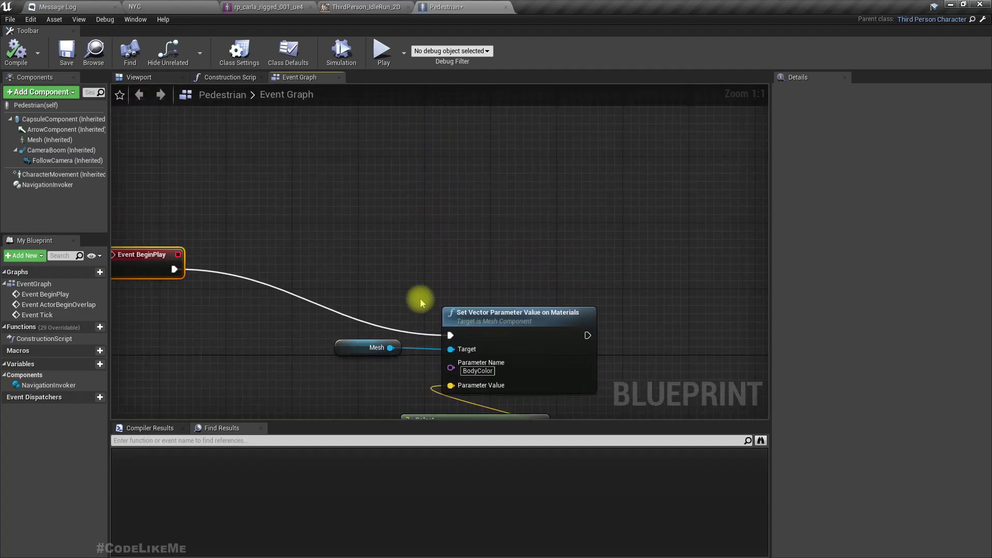
{"action": "right_click", "coordinate": [173, 269]}
{"action": "left_click", "coordinate": [214, 292]}
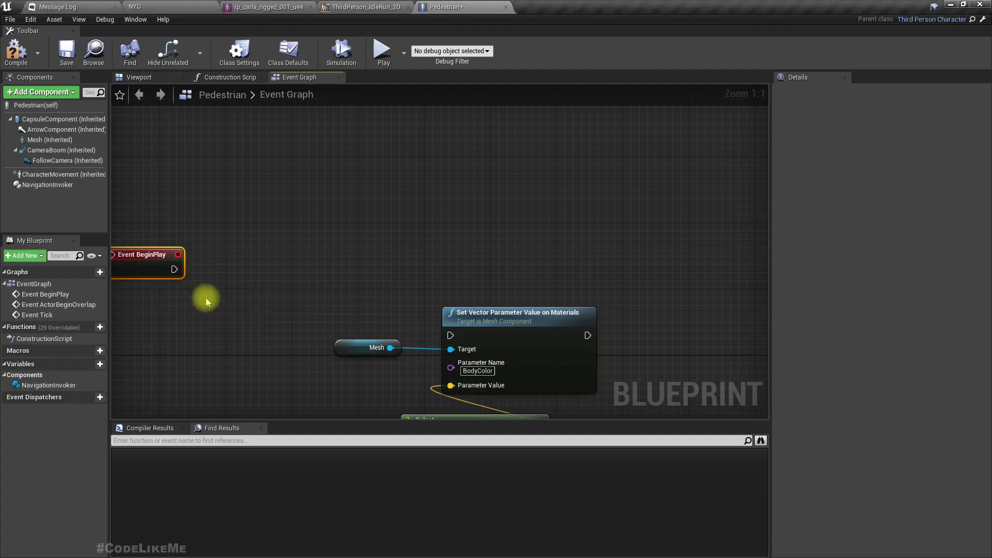
{"action": "right_click_drag", "start_coordinate": [497, 303], "coordinate": [454, 202]}
{"action": "scroll", "coordinate": [454, 202], "scroll_direction": "down", "scroll_amount": 2}
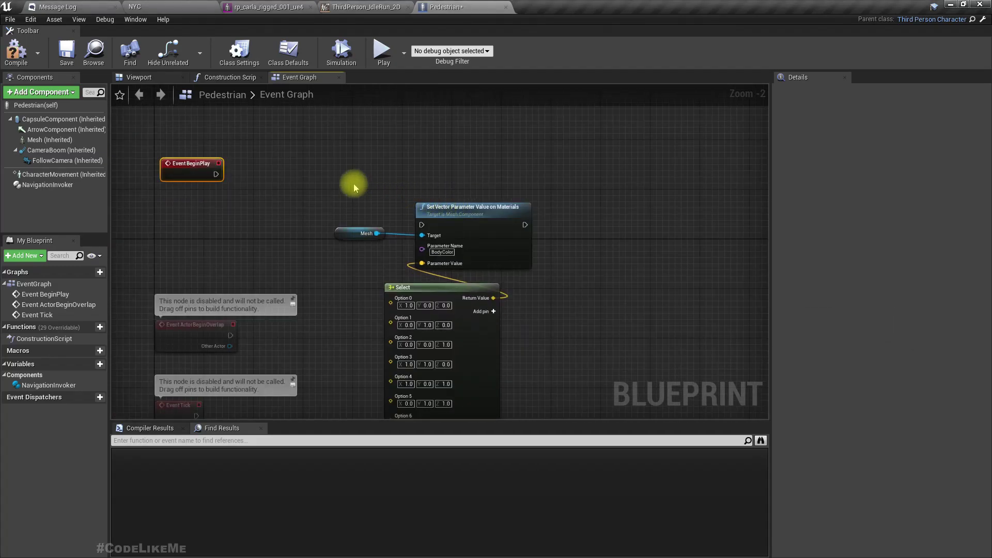
{"action": "right_click_drag", "start_coordinate": [354, 188], "coordinate": [365, 359]}
{"action": "left_click_drag", "start_coordinate": [227, 347], "coordinate": [227, 242]}
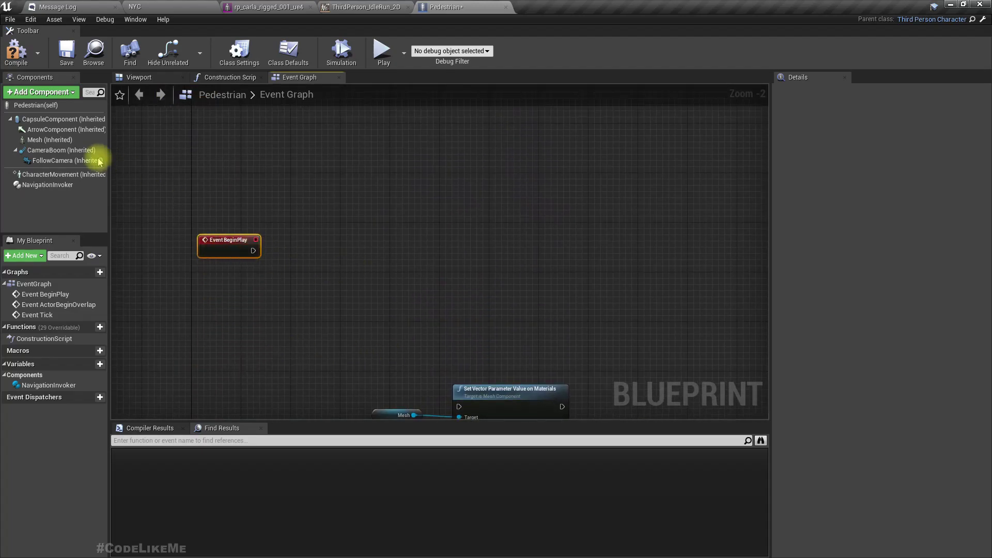
Step: Add a Set Skeletal Mesh node targeting the Mesh component and connect Event BeginPlay to its execution input
{"action": "left_click_drag", "start_coordinate": [50, 140], "coordinate": [381, 278]}
{"action": "left_click", "coordinate": [336, 285]}
{"action": "type", "text": "set"}
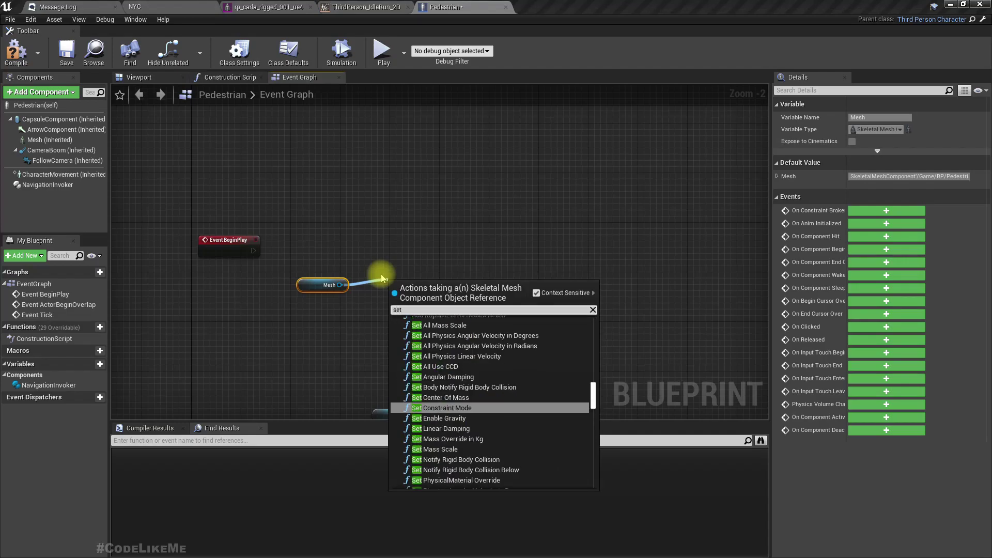
{"action": "type", "text": " skele"}
{"action": "key", "text": "Return"}
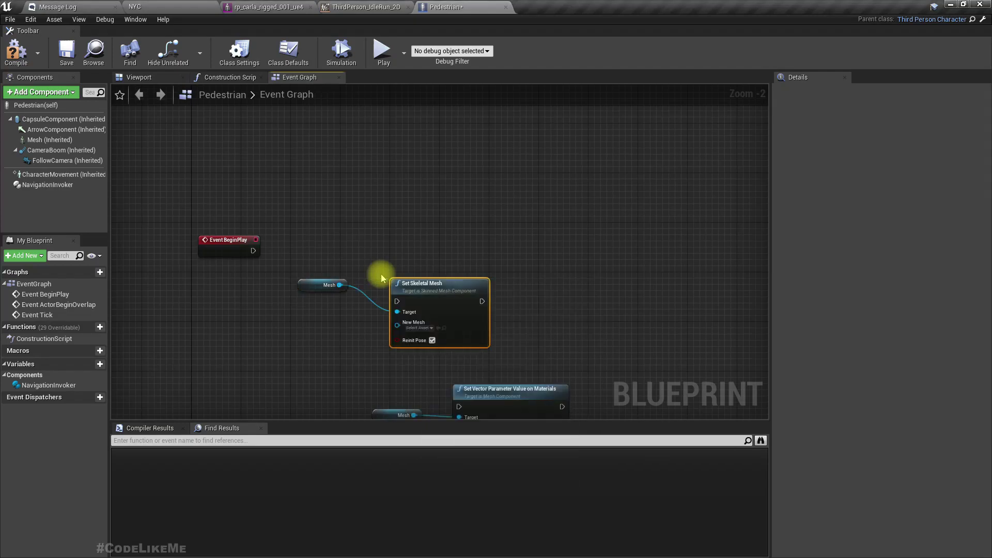
{"action": "left_click_drag", "start_coordinate": [408, 281], "coordinate": [234, 251]}
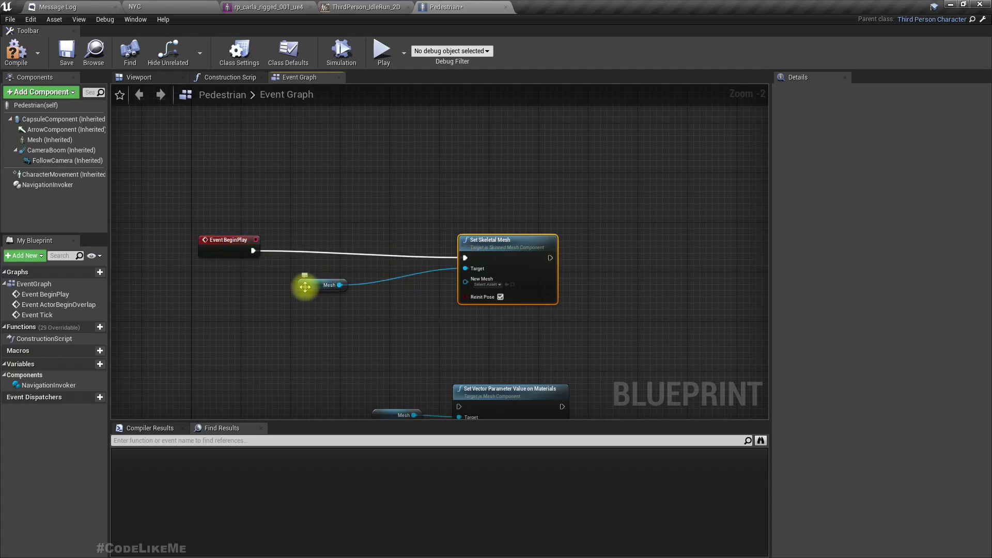
Step: Reposition the Mesh and Set Skeletal Mesh nodes and add a Select node feeding the New Mesh input
{"action": "left_click_drag", "start_coordinate": [307, 284], "coordinate": [391, 273]}
{"action": "left_click_drag", "start_coordinate": [387, 229], "coordinate": [509, 298]}
{"action": "left_click_drag", "start_coordinate": [518, 240], "coordinate": [551, 153]}
{"action": "scroll", "coordinate": [521, 222], "scroll_direction": "up", "scroll_amount": 2}
{"action": "left_click_drag", "start_coordinate": [494, 181], "coordinate": [388, 216]}
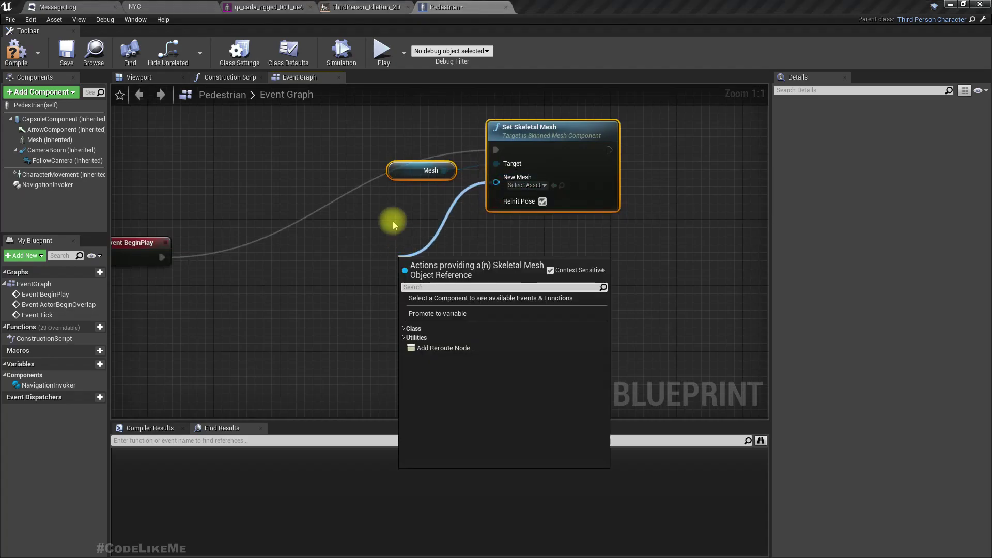
{"action": "type", "text": "select"}
{"action": "key", "text": "Return"}
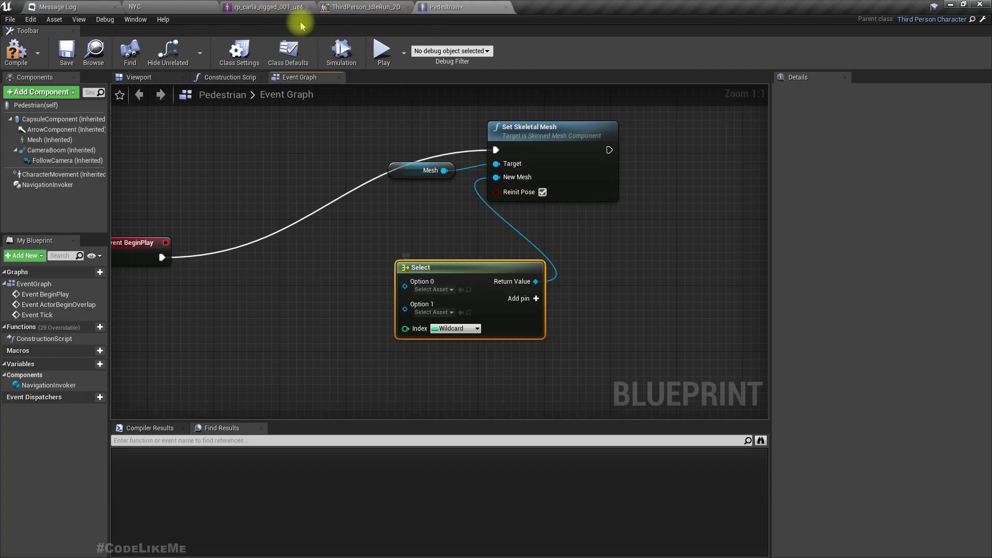
Step: Check which skeletal meshes are available in the preview mesh list of ThirdPerson_IdleRun_2D
{"action": "left_click", "coordinate": [289, 8]}
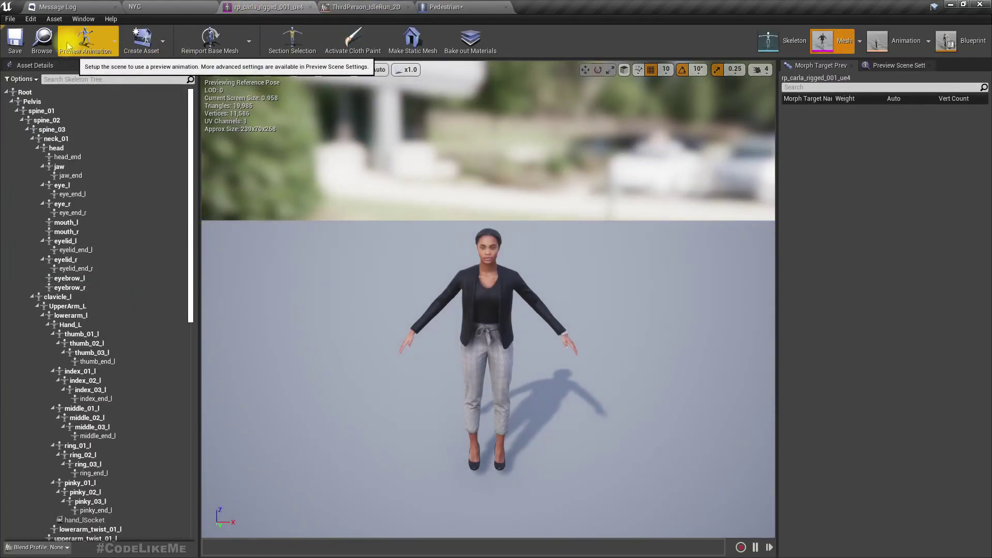
{"action": "left_click", "coordinate": [899, 65]}
{"action": "left_click", "coordinate": [885, 52]}
{"action": "left_click", "coordinate": [930, 144]}
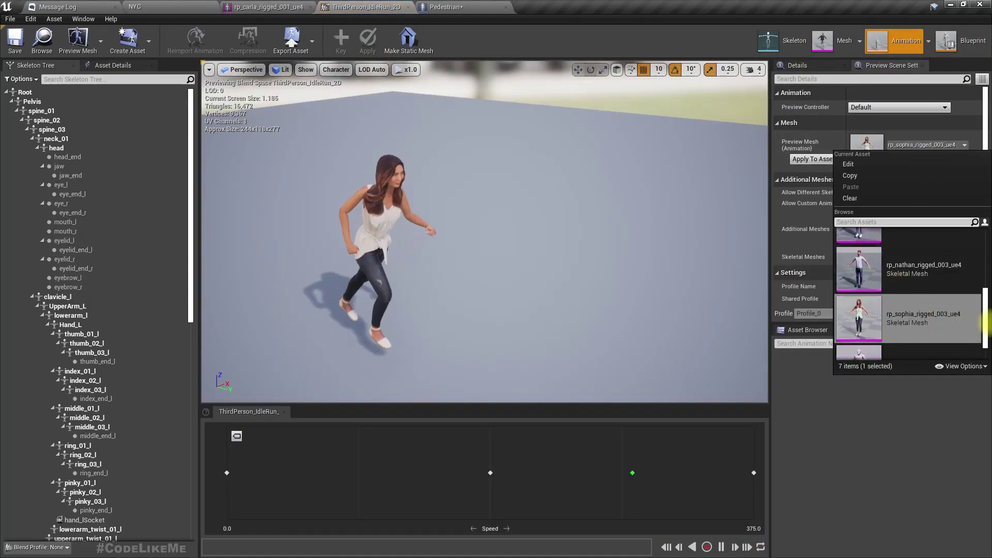
{"action": "left_click_drag", "start_coordinate": [980, 299], "coordinate": [987, 327]}
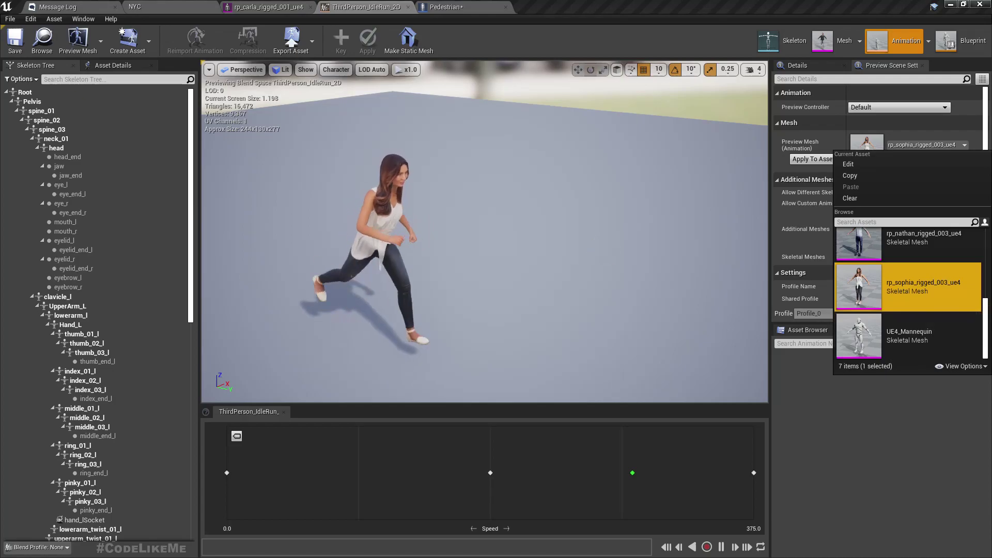
Step: Return to the Pedestrian blueprint and extend the Select node to six options, Option 0 through Option 5
{"action": "left_click", "coordinate": [447, 7]}
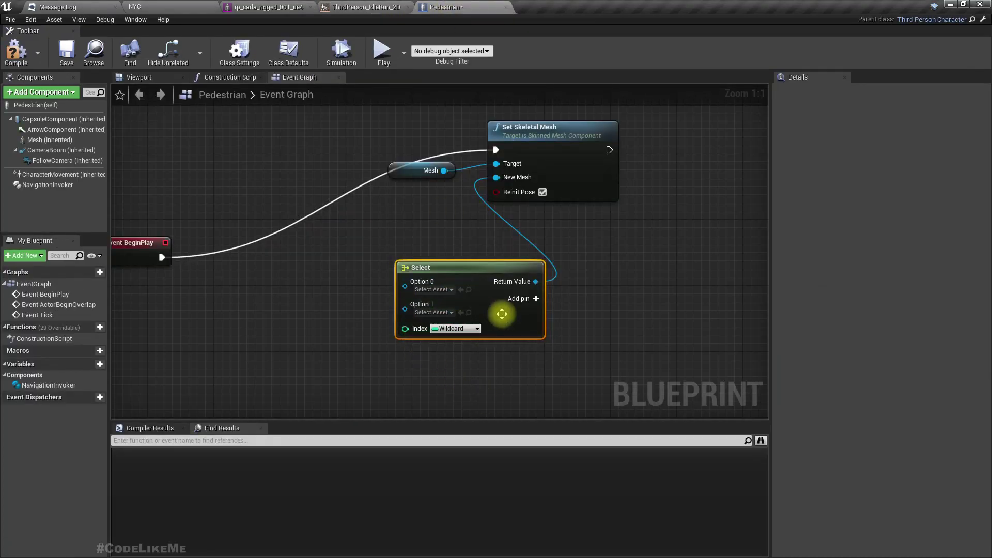
{"action": "left_click", "coordinate": [517, 299]}
{"action": "left_click", "coordinate": [517, 300]}
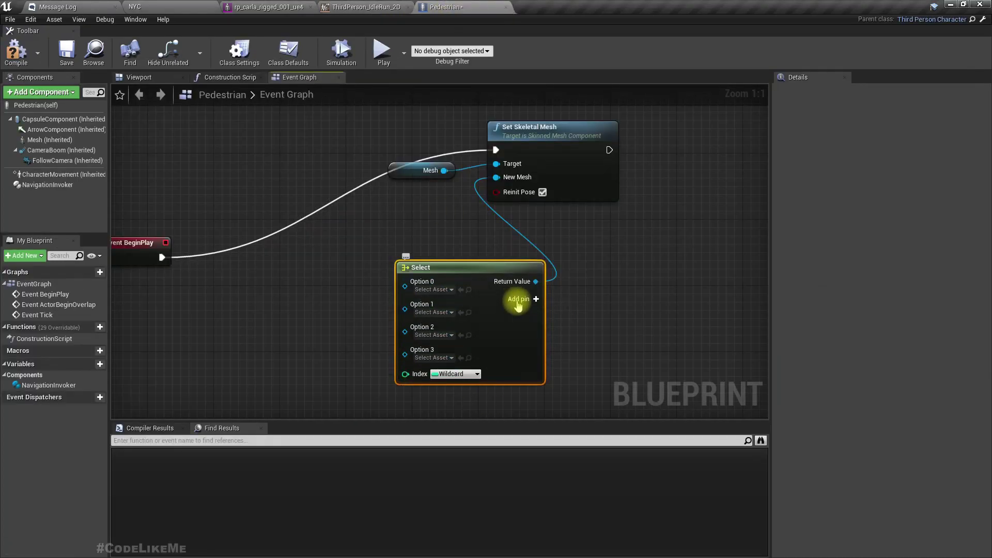
{"action": "left_click", "coordinate": [518, 300]}
{"action": "right_click_drag", "start_coordinate": [291, 337], "coordinate": [308, 250]}
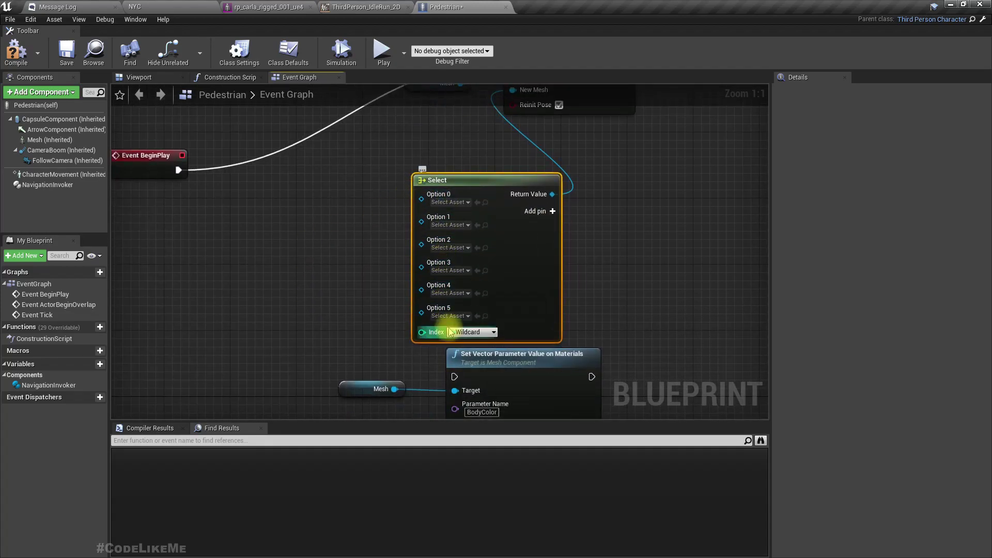
Step: Add a Random Integer node with Max 6 feeding the Select node's Index, and place it clear of the Select node
{"action": "right_click_drag", "start_coordinate": [339, 326], "coordinate": [347, 278]}
{"action": "left_click_drag", "start_coordinate": [433, 302], "coordinate": [361, 288]}
{"action": "type", "text": "random"}
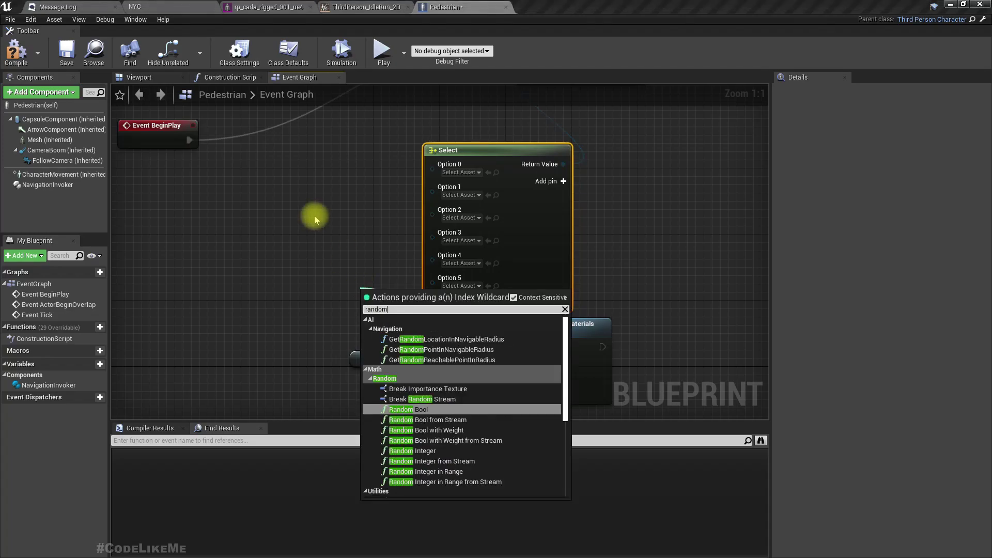
{"action": "type", "text": " int"}
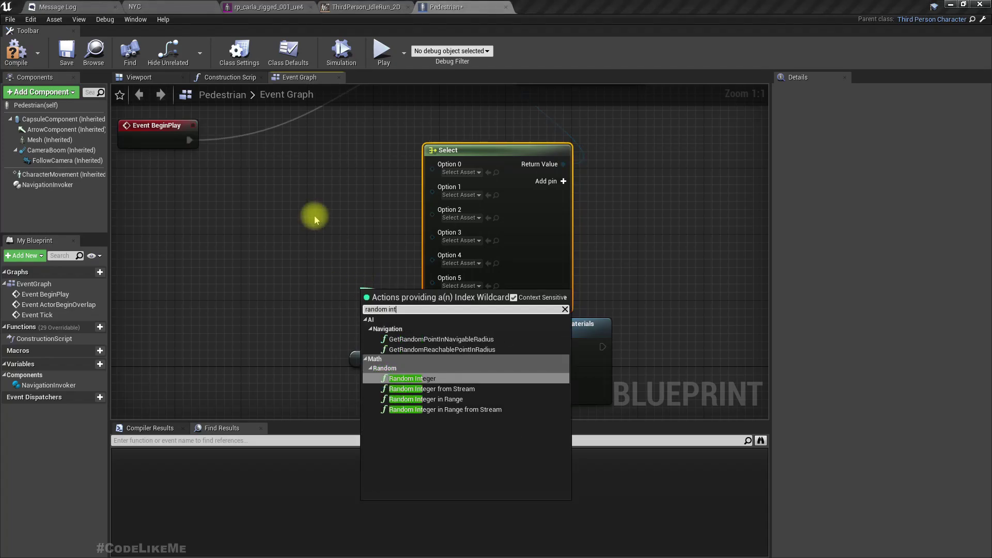
{"action": "key", "text": "Return"}
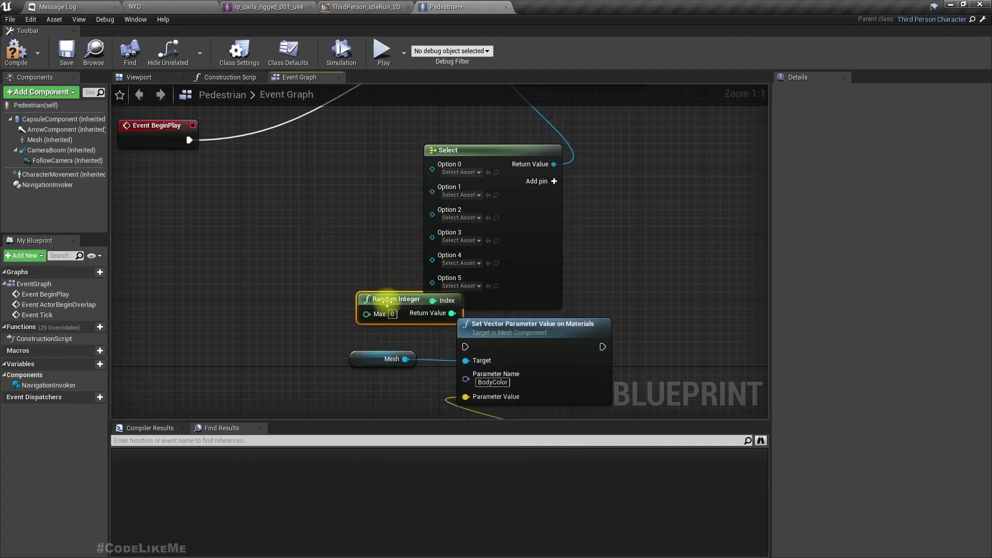
{"action": "left_click_drag", "start_coordinate": [389, 302], "coordinate": [273, 293]}
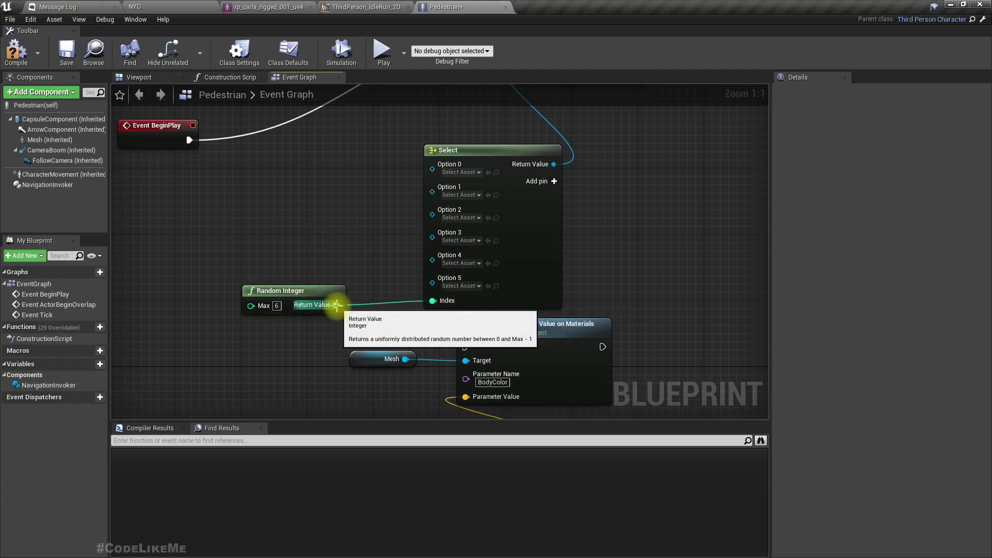
Step: Assign rp_carla_rigged_001_ue4 to Option 0 and rp_claudia_rigged_002_ue4 to Option 1 of the Select node
{"action": "left_click", "coordinate": [449, 174]}
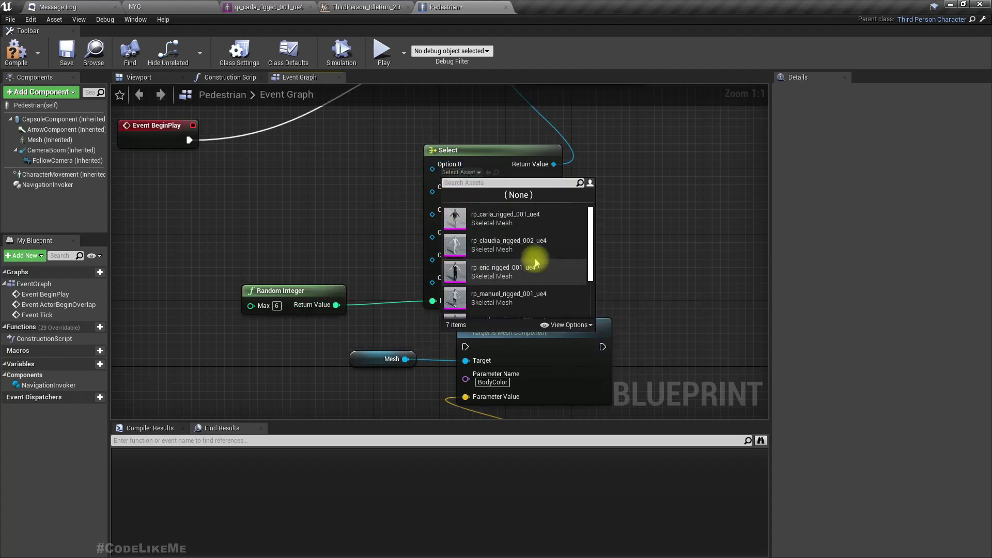
{"action": "left_click", "coordinate": [519, 218]}
{"action": "left_click", "coordinate": [467, 195]}
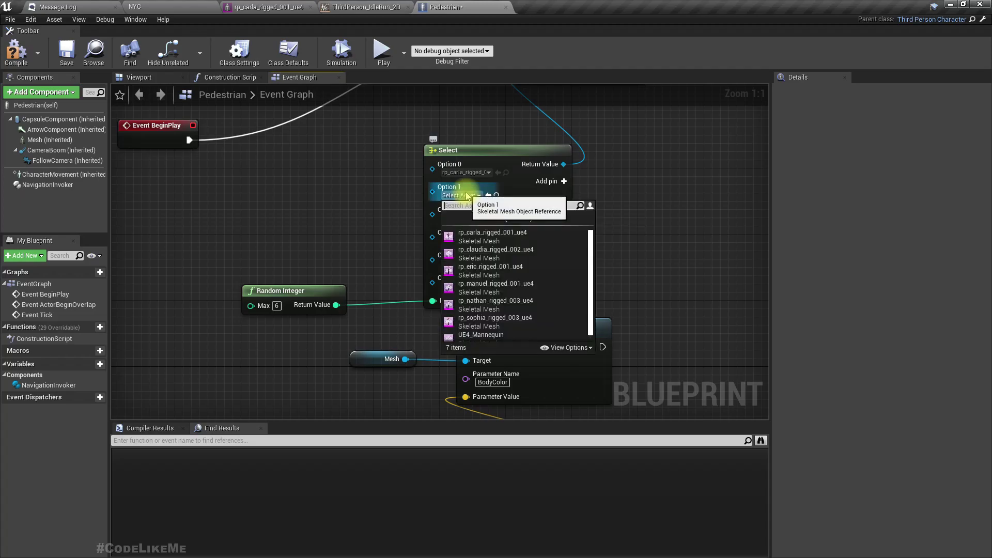
{"action": "left_click", "coordinate": [471, 253]}
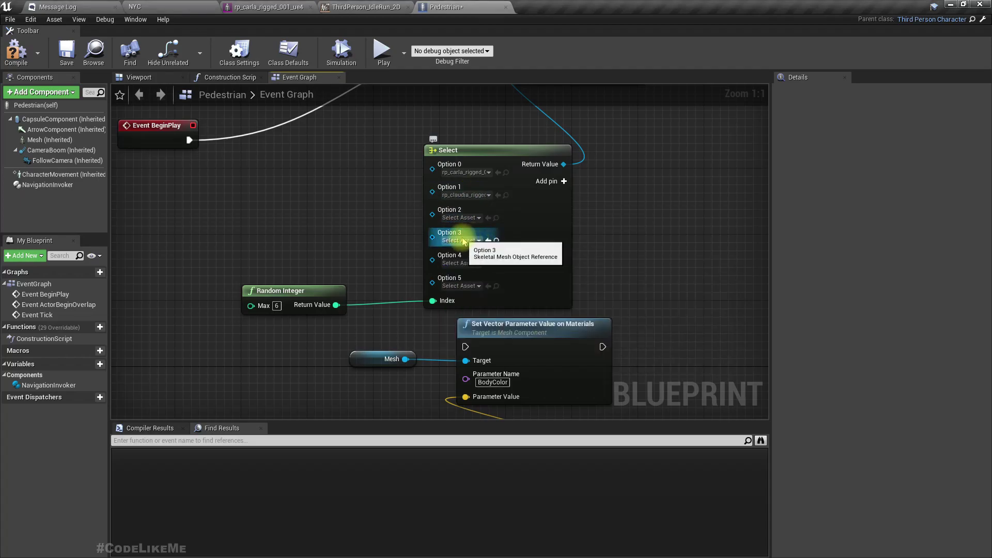
Step: Assign rp_eric_rigged_001_ue4 to Option 3, rp_manuel_rigged_001_ue4 to Option 4 and rp_nathan_rigged_003_ue4 to Option 5 of the Select node
{"action": "left_click", "coordinate": [464, 241]}
{"action": "left_click", "coordinate": [468, 312]}
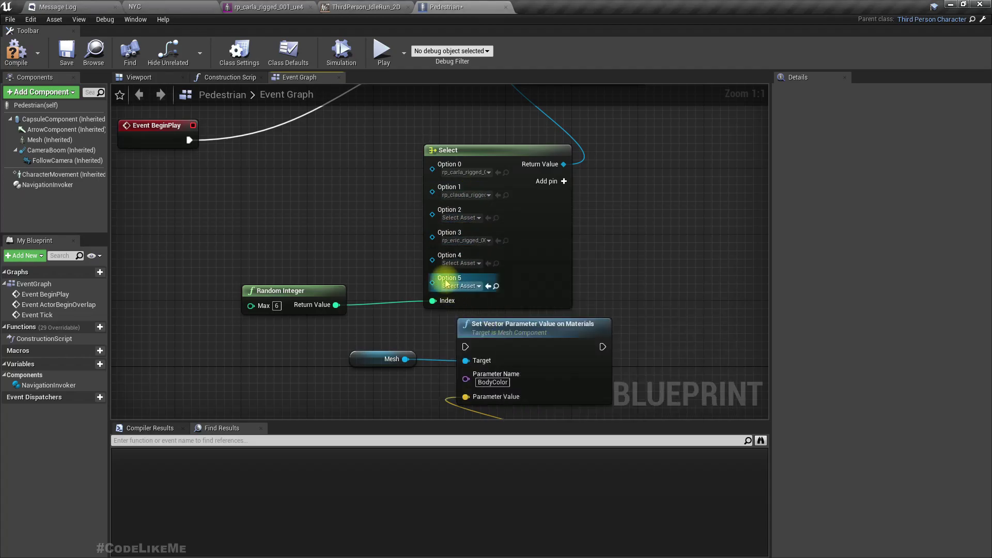
{"action": "left_click", "coordinate": [450, 265]}
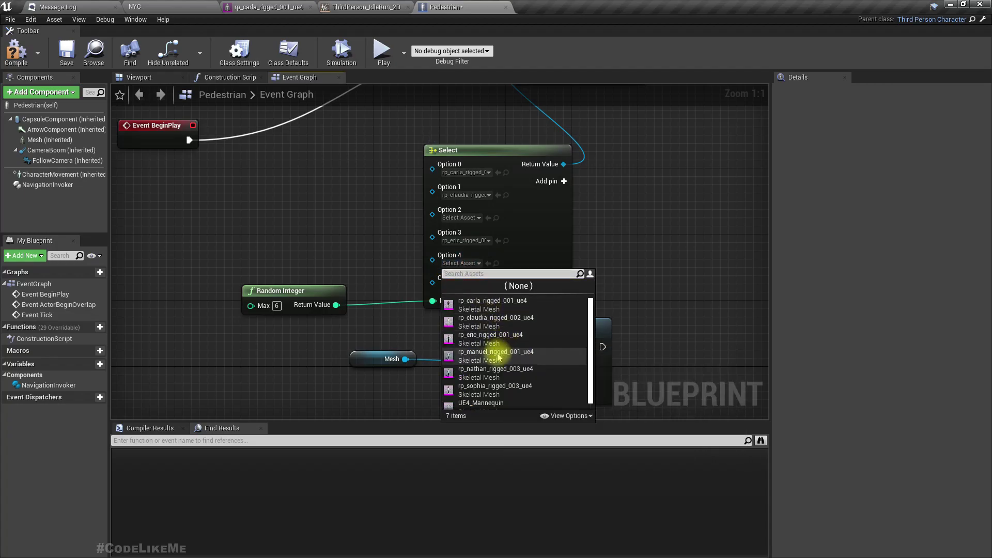
{"action": "left_click", "coordinate": [491, 336]}
{"action": "left_click", "coordinate": [462, 287]}
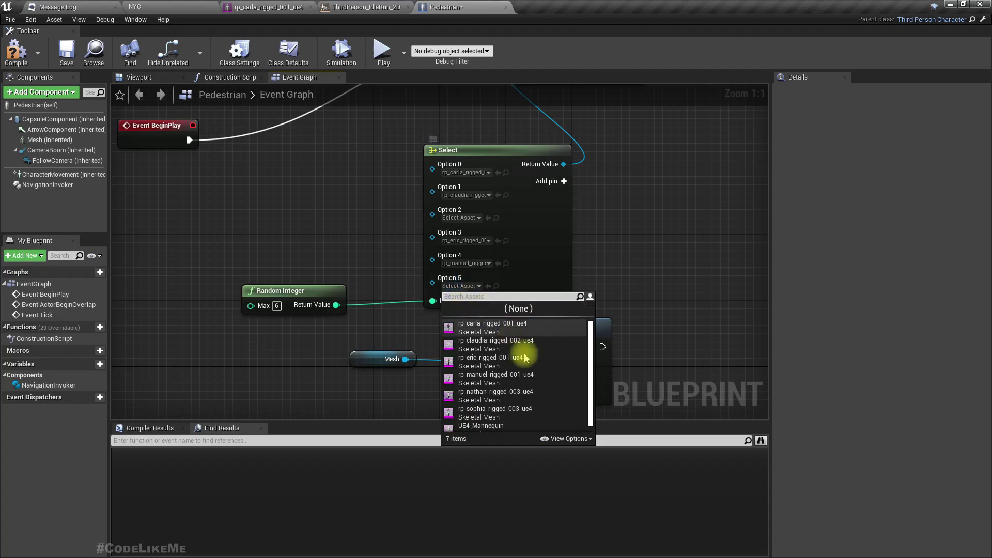
{"action": "left_click", "coordinate": [504, 396]}
Step: Move the unused Set Vector Parameter Value on Materials node group further down, clear of the Select node
{"action": "right_click_drag", "start_coordinate": [453, 304], "coordinate": [413, 110]}
{"action": "left_click_drag", "start_coordinate": [353, 155], "coordinate": [491, 394]}
{"action": "right_click_drag", "start_coordinate": [647, 244], "coordinate": [580, 365]}
{"action": "left_click_drag", "start_coordinate": [471, 302], "coordinate": [471, 418]}
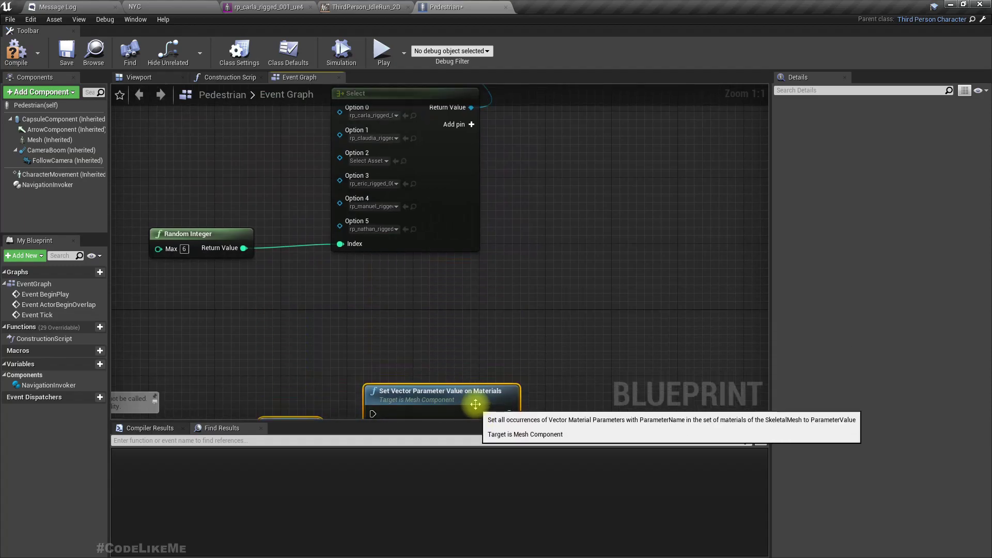
Step: Add an Option 6 pin to the Select node and assign rp_sophia_rigged_003_ue4 to it
{"action": "left_click", "coordinate": [387, 231]}
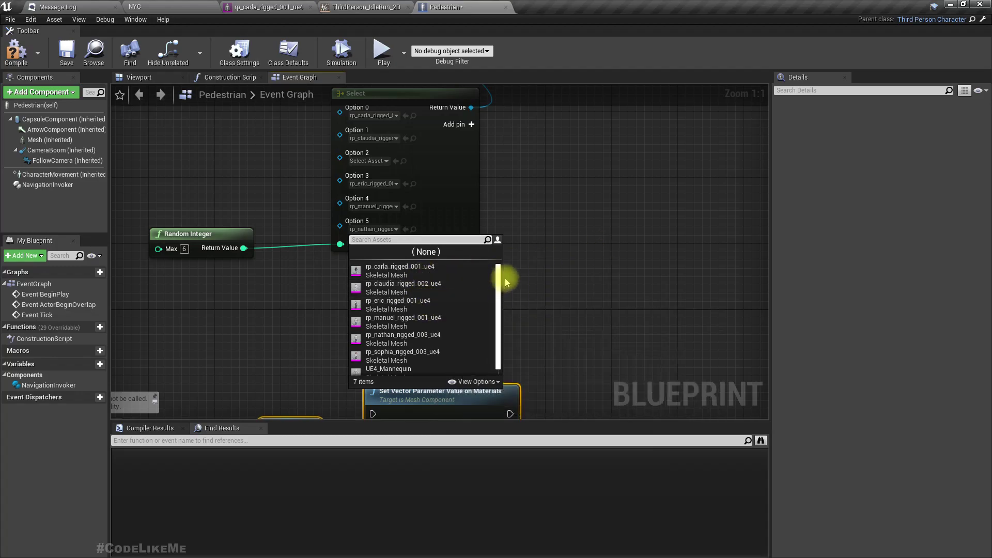
{"action": "left_click", "coordinate": [565, 215]}
{"action": "right_click_drag", "start_coordinate": [546, 196], "coordinate": [551, 223]}
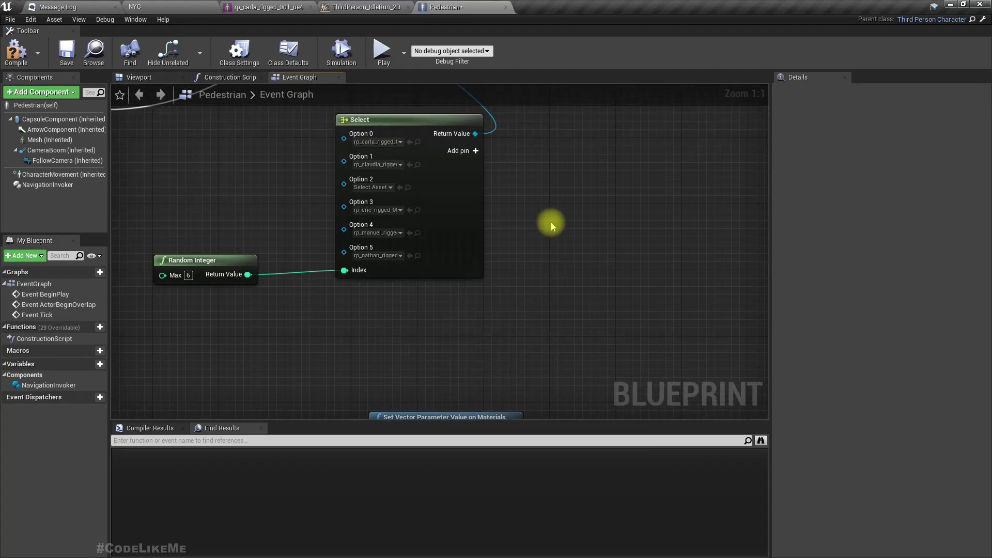
{"action": "left_click", "coordinate": [476, 150]}
{"action": "left_click", "coordinate": [383, 279]}
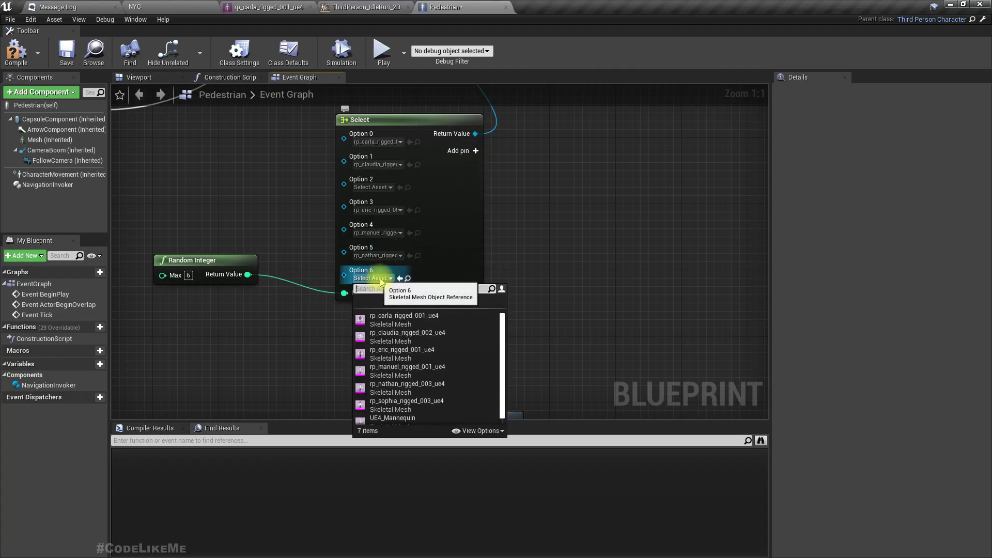
{"action": "scroll", "coordinate": [423, 369], "scroll_direction": "down", "scroll_amount": 1}
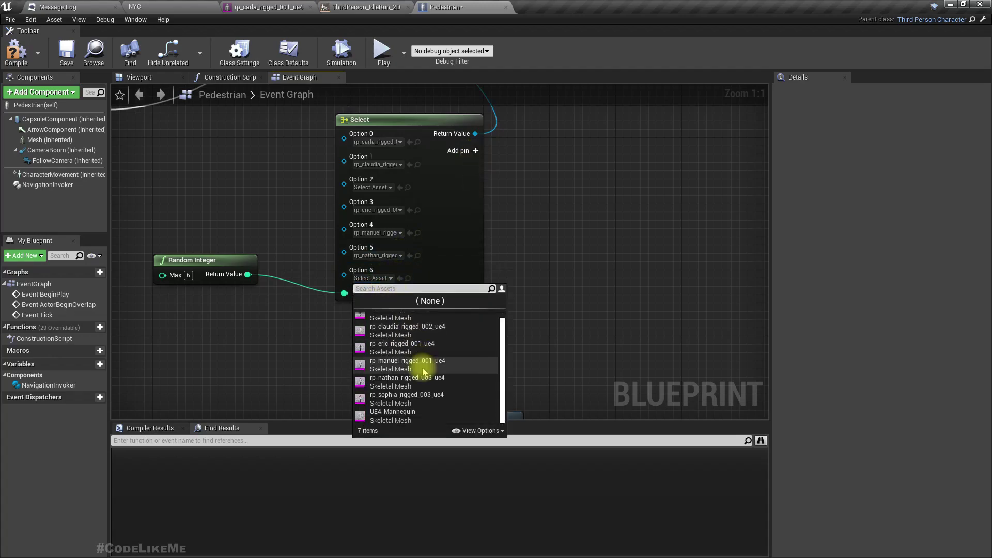
{"action": "left_click", "coordinate": [413, 402]}
Step: Set the Random Integer node's Max to 7 and compile the Pedestrian blueprint
{"action": "right_click_drag", "start_coordinate": [263, 318], "coordinate": [316, 332]}
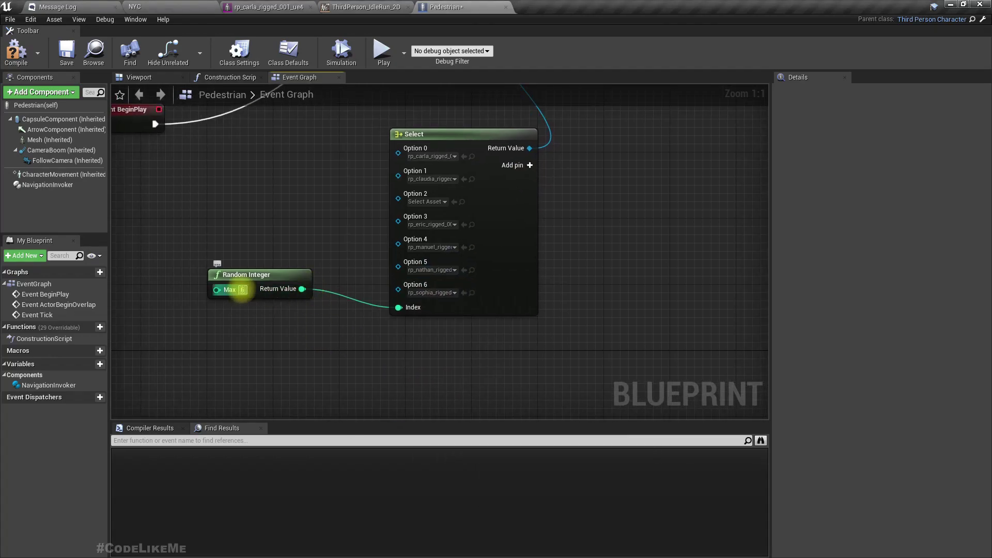
{"action": "left_click", "coordinate": [242, 289]}
{"action": "type", "text": "7"}
{"action": "key", "text": "Return"}
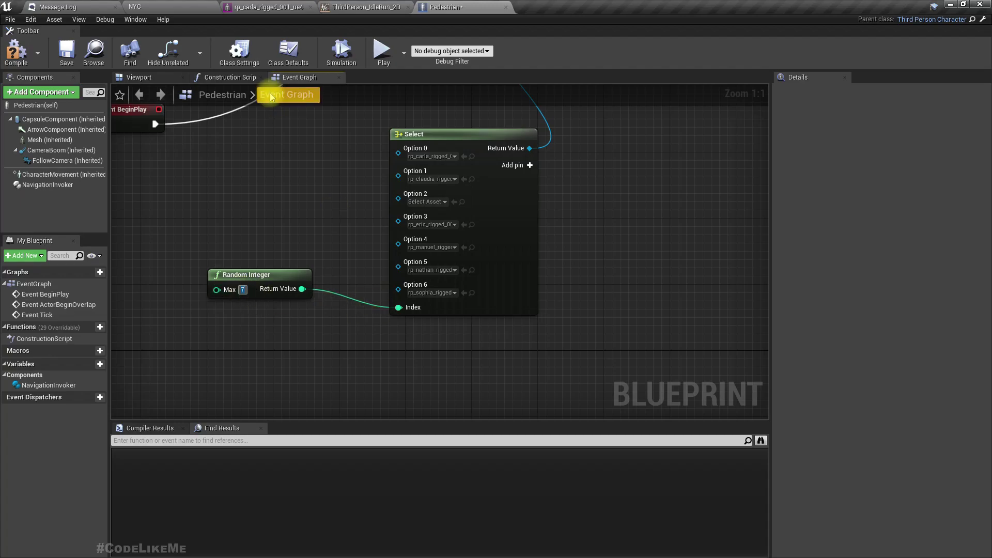
{"action": "left_click", "coordinate": [16, 52]}
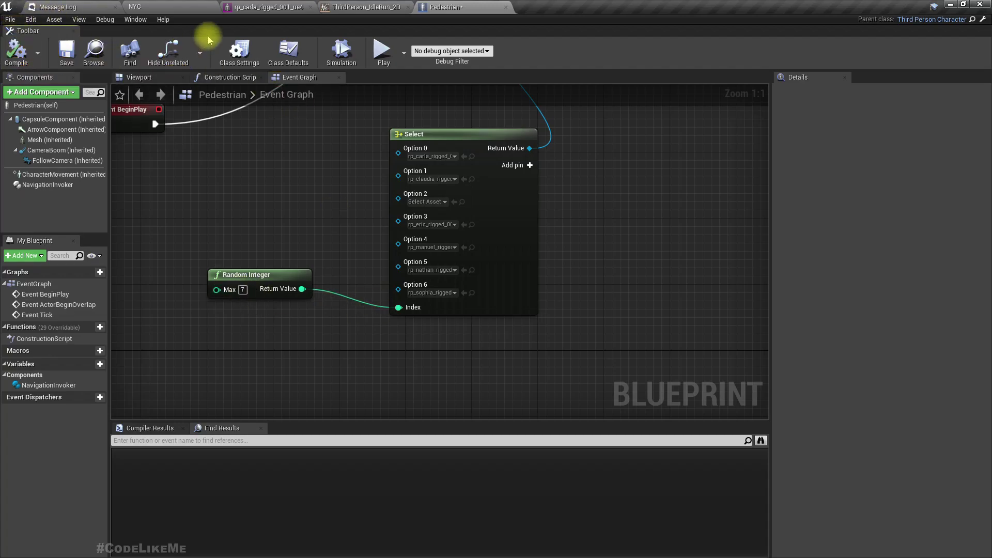
Step: Play the NYC level and walk the character along the sidewalk to check the spawned pedestrians
{"action": "left_click", "coordinate": [158, 7]}
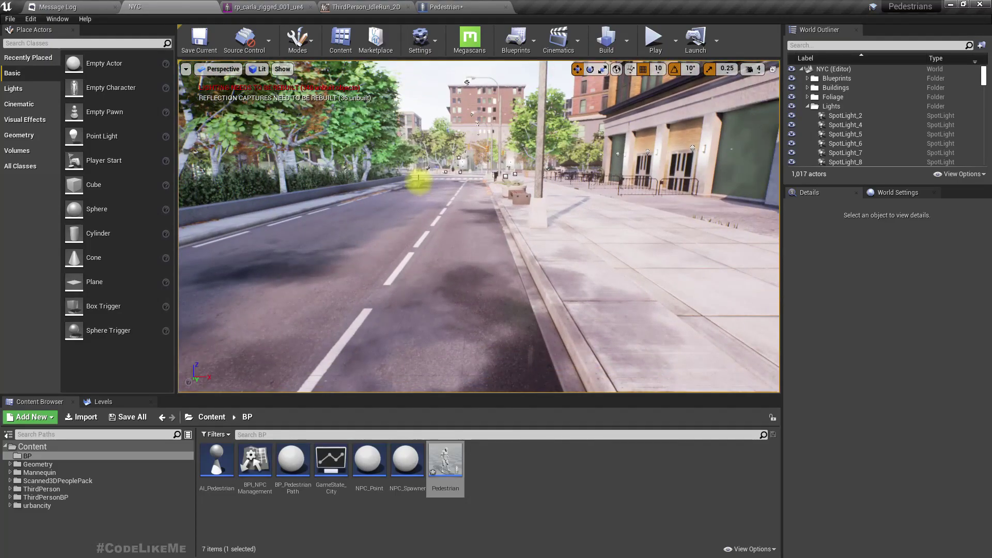
{"action": "key", "text": "alt+p"}
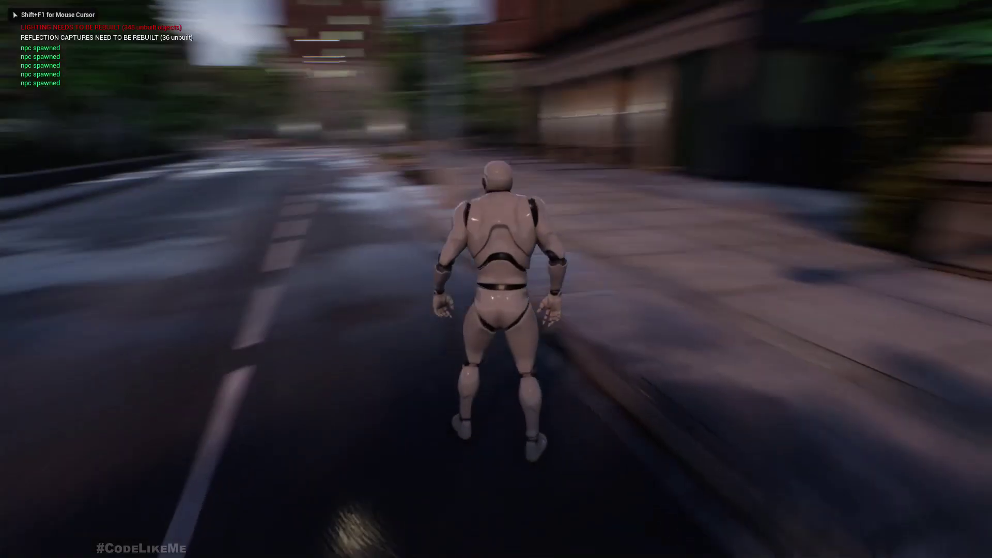
{"action": "key", "text": "w"}
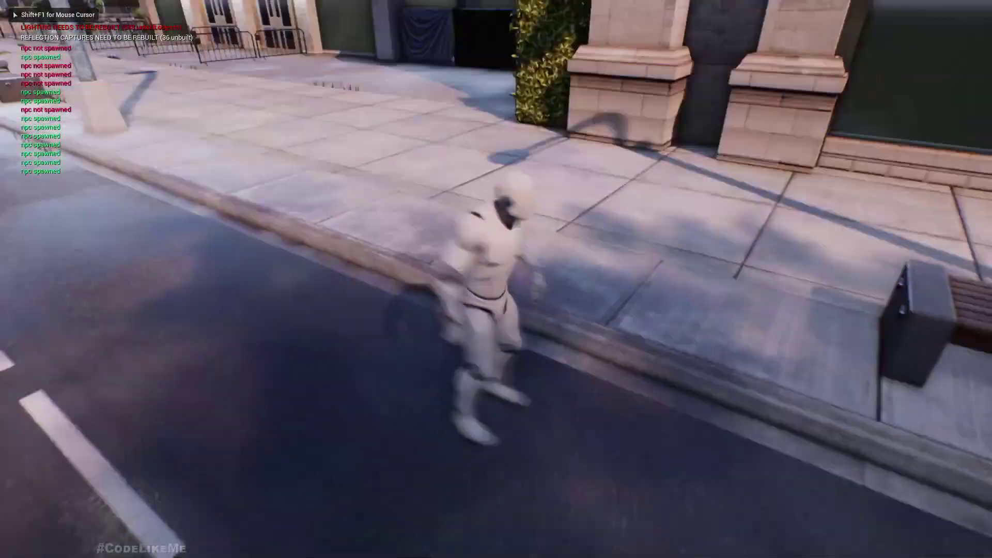
{"action": "key", "text": "w"}
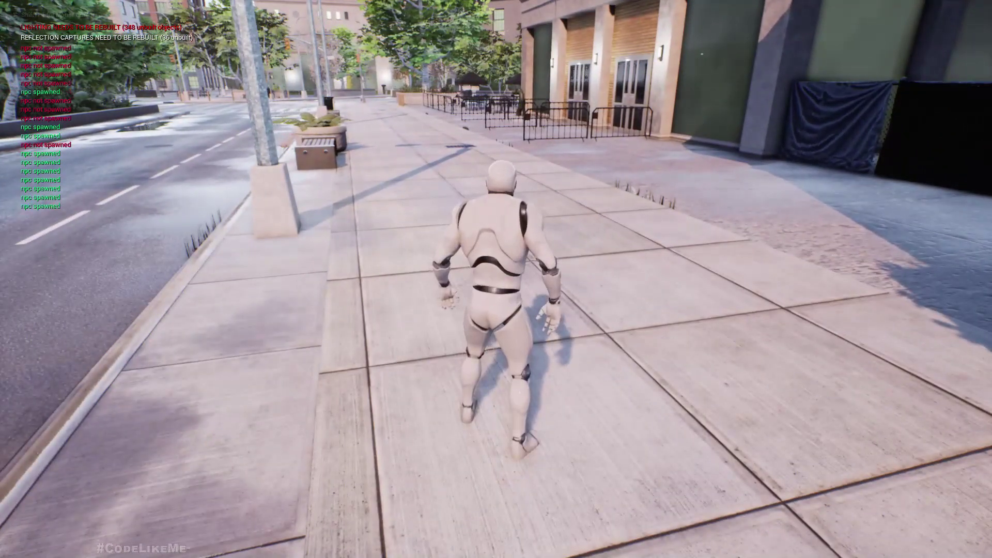
{"action": "key", "text": "w"}
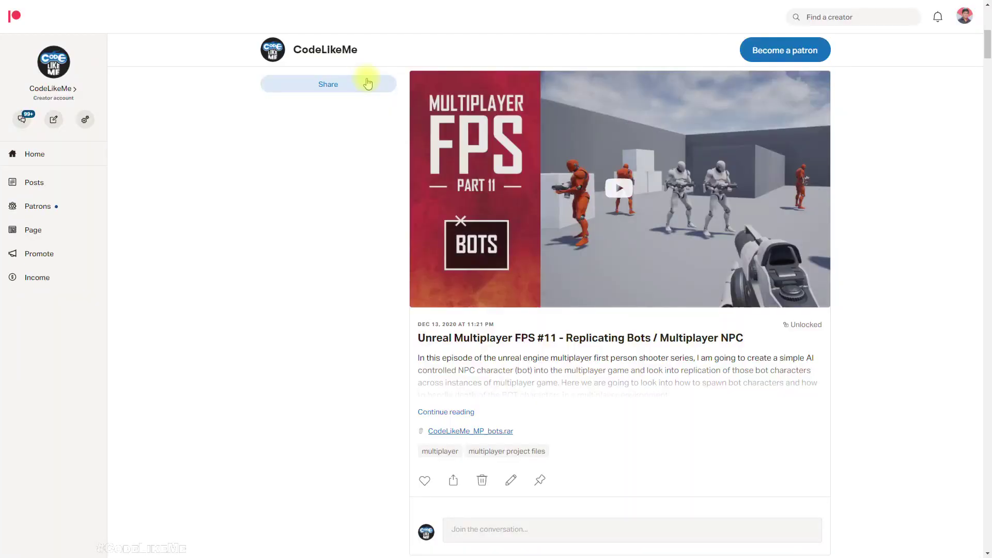
Step: On the CodeLikeMe Patreon page, examine the published posts and their attached project files
{"action": "scroll", "coordinate": [312, 255], "scroll_direction": "down", "scroll_amount": 7}
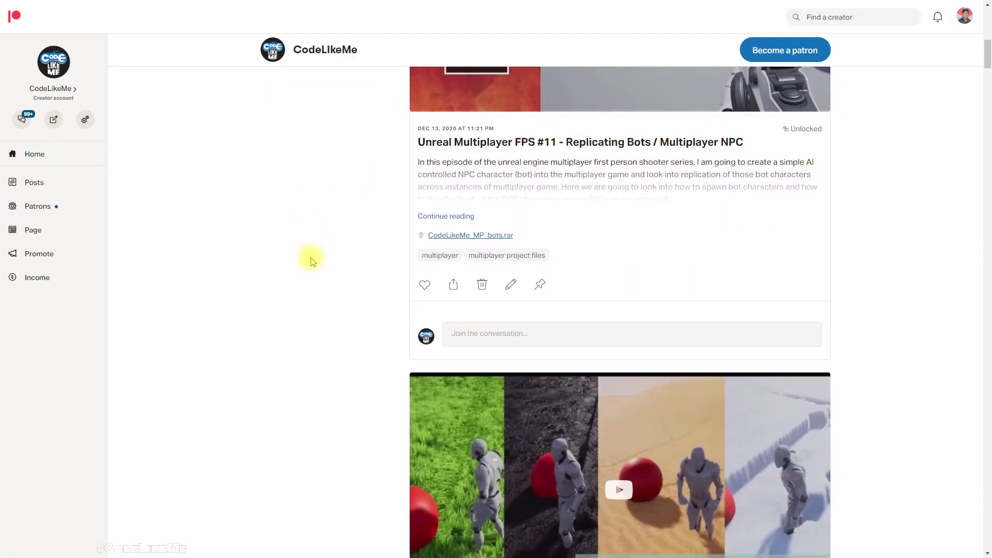
{"action": "scroll", "coordinate": [312, 261], "scroll_direction": "down", "scroll_amount": 5}
{"action": "scroll", "coordinate": [547, 401], "scroll_direction": "down", "scroll_amount": 7}
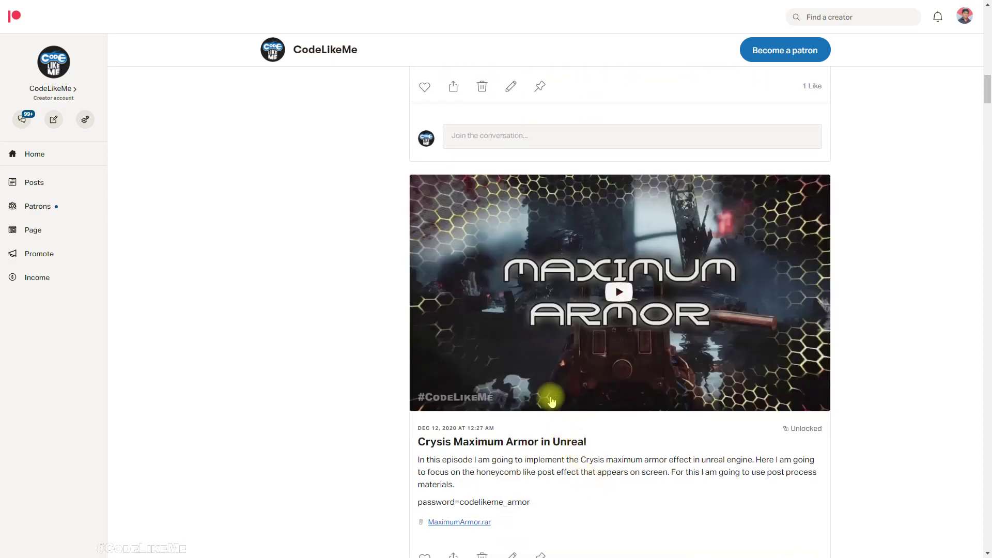
{"action": "scroll", "coordinate": [539, 397], "scroll_direction": "down", "scroll_amount": 10}
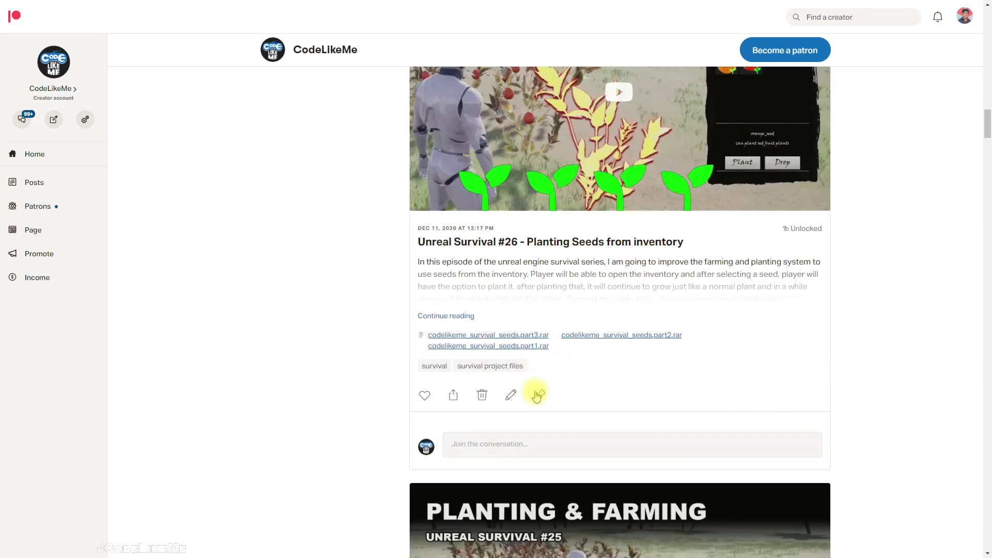
{"action": "scroll", "coordinate": [538, 392], "scroll_direction": "down", "scroll_amount": 5}
{"action": "scroll", "coordinate": [532, 392], "scroll_direction": "down", "scroll_amount": 6}
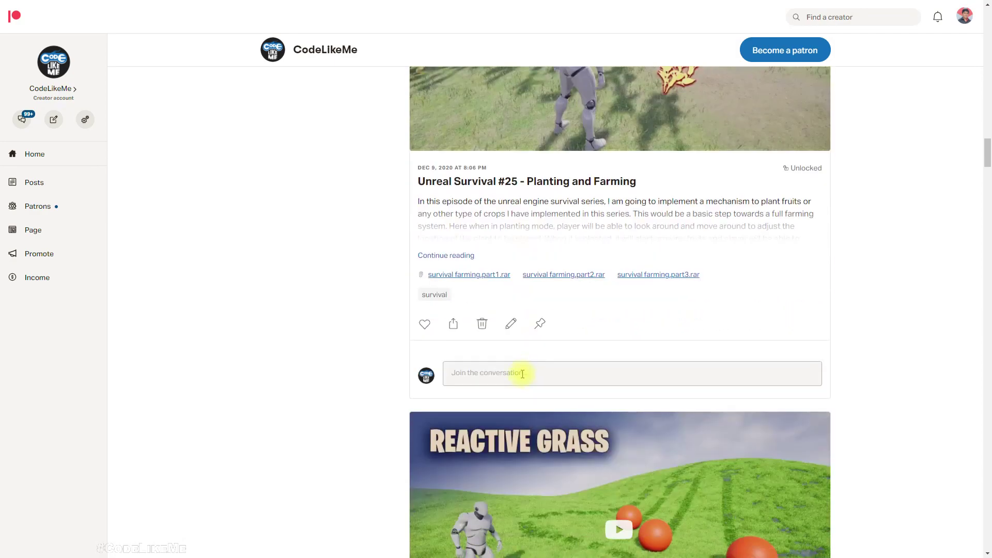
{"action": "scroll", "coordinate": [521, 372], "scroll_direction": "down", "scroll_amount": 20}
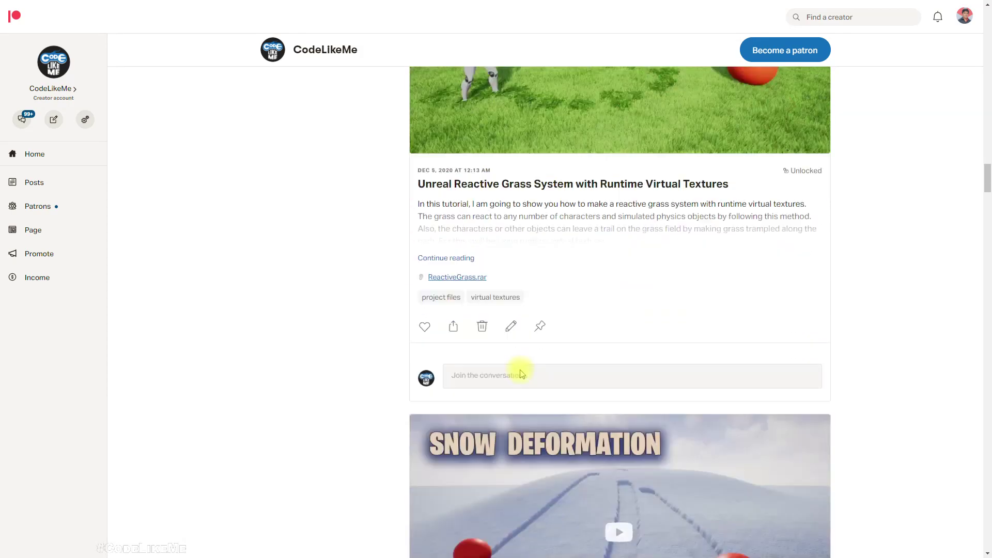
{"action": "scroll", "coordinate": [521, 373], "scroll_direction": "down", "scroll_amount": 20}
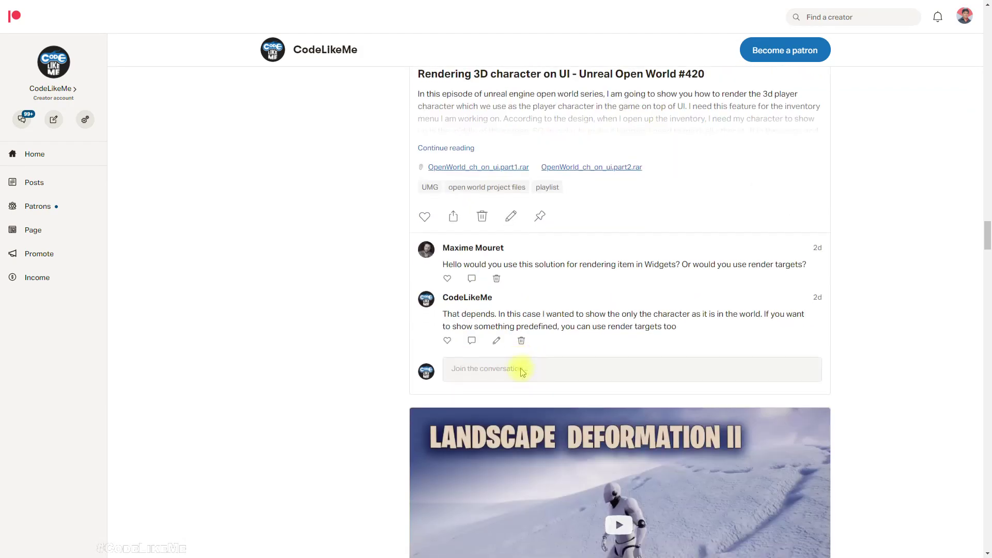
{"action": "scroll", "coordinate": [522, 366], "scroll_direction": "down", "scroll_amount": 20}
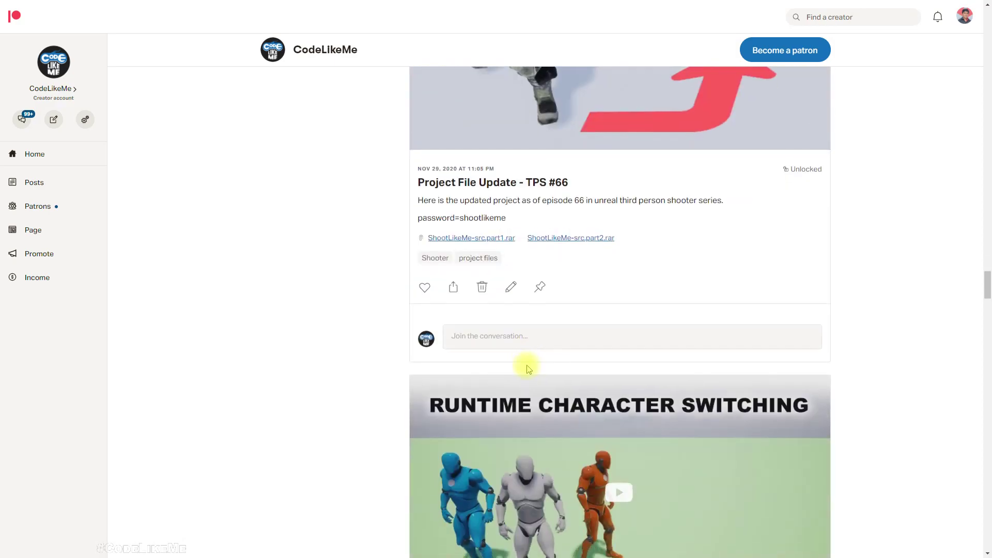
{"action": "scroll", "coordinate": [531, 368], "scroll_direction": "down", "scroll_amount": 15}
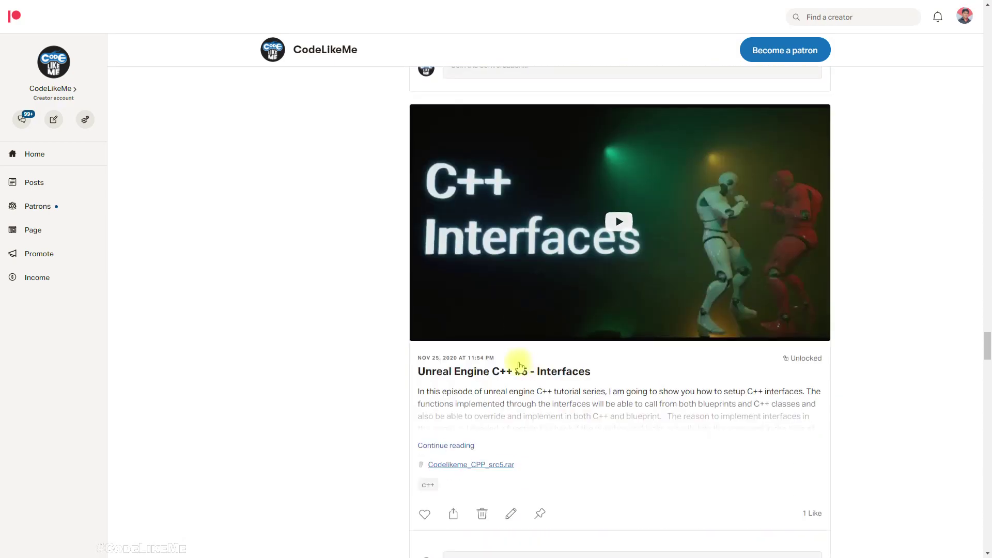